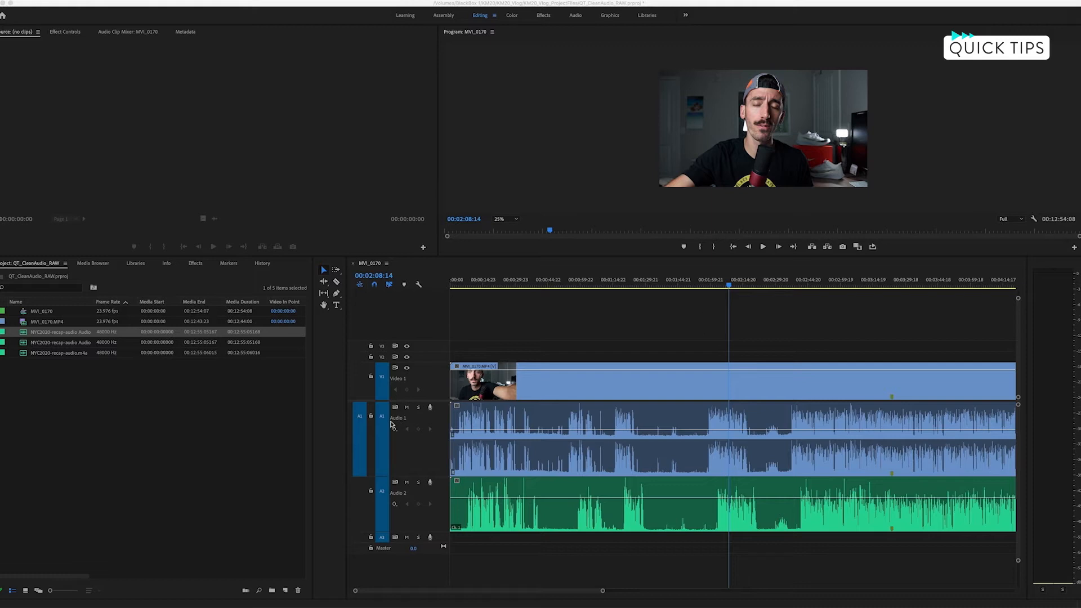
Solo the Audio 1 track and play the sequence from about 00:02:00 to hear the camera audio.
left_click(442, 410)
left_click(418, 407)
left_click_drag(728, 286, 708, 289)
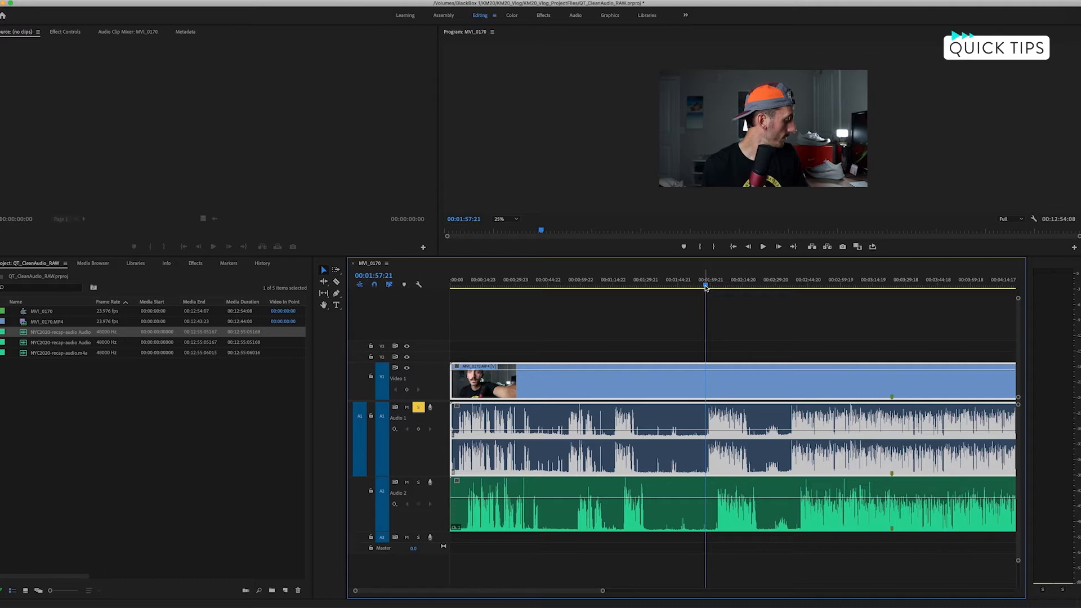
left_click_drag(707, 288, 712, 288)
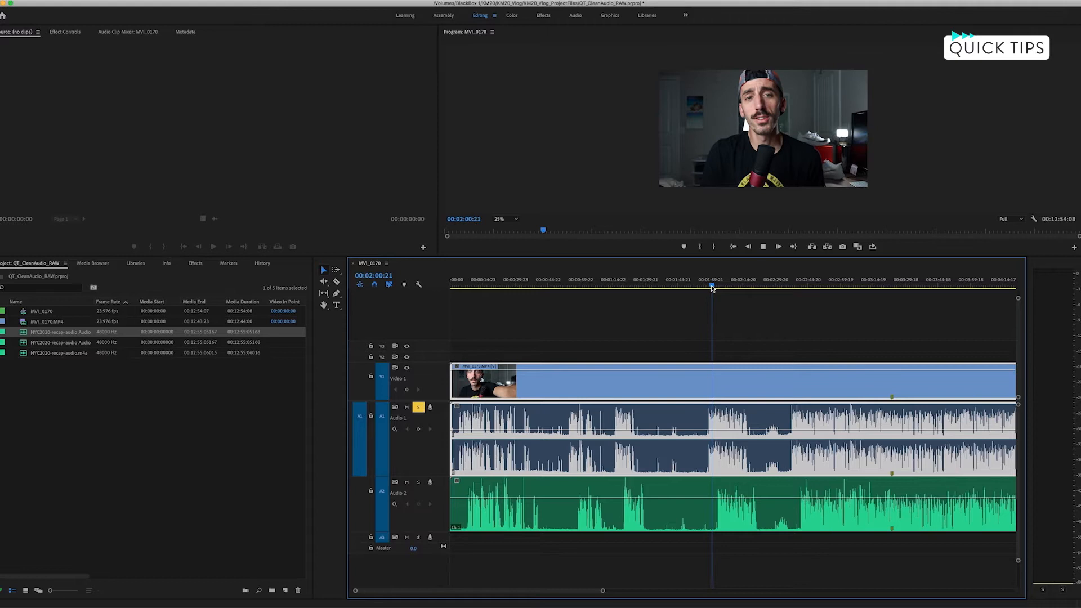
key("space")
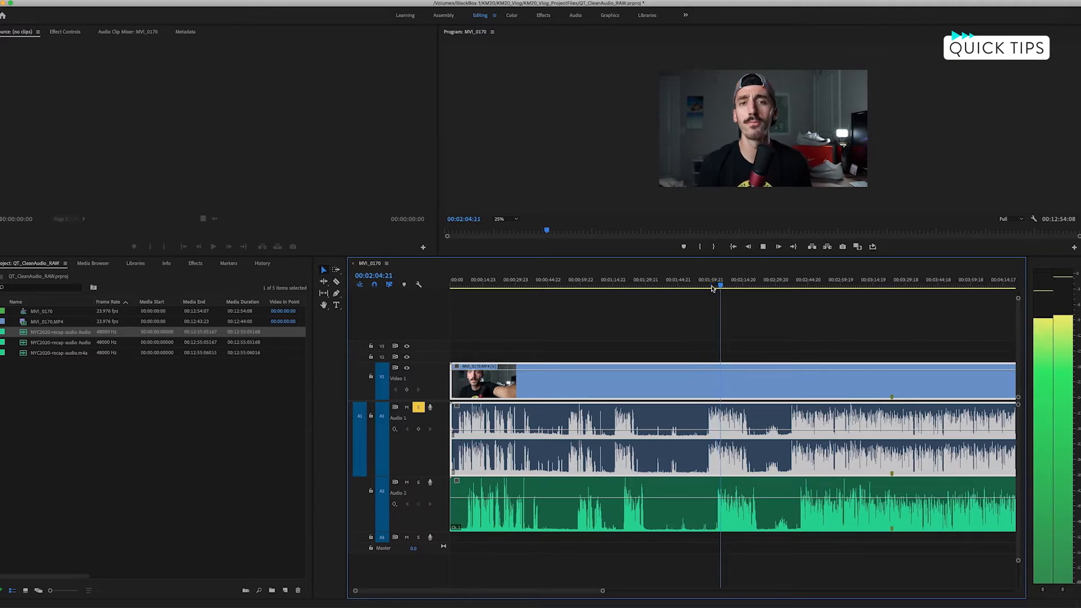
key("space")
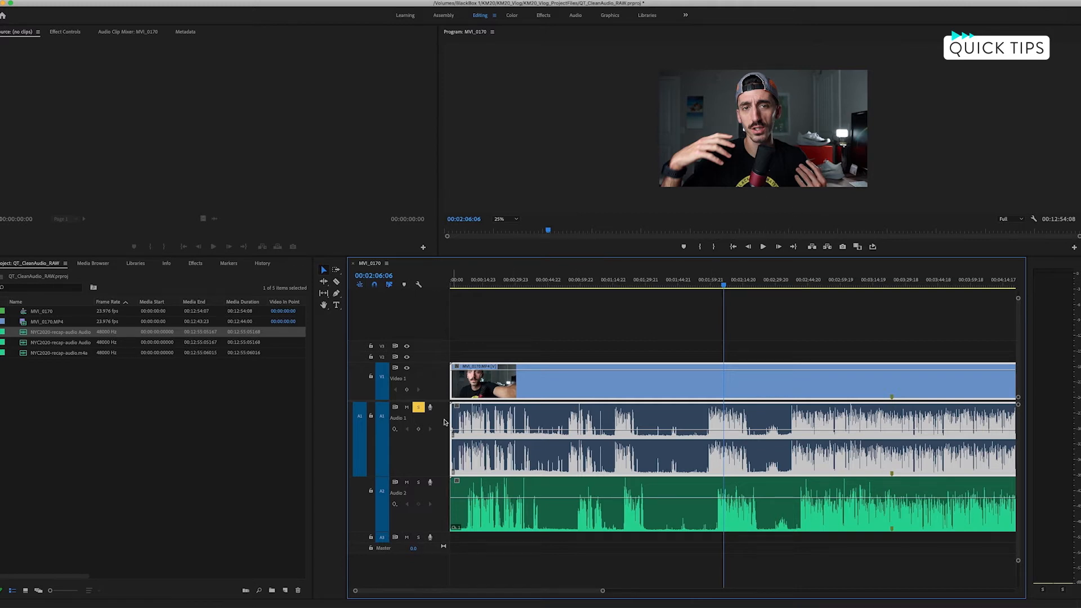
Solo the Audio 2 track instead of Audio 1 and play on from about 00:02:06 to compare the sound.
left_click(419, 483)
left_click(419, 407)
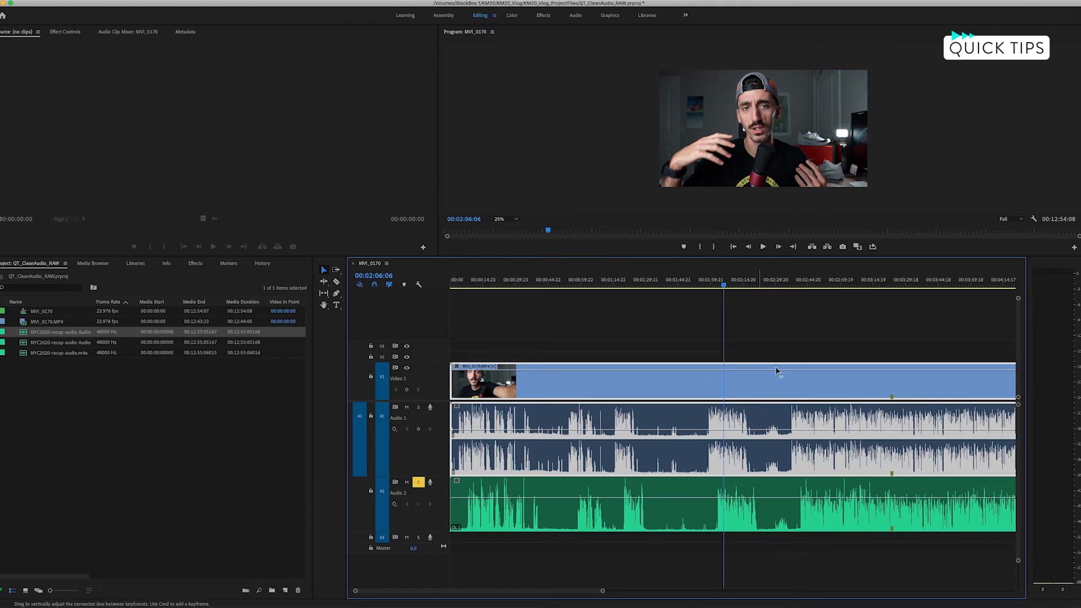
key("space")
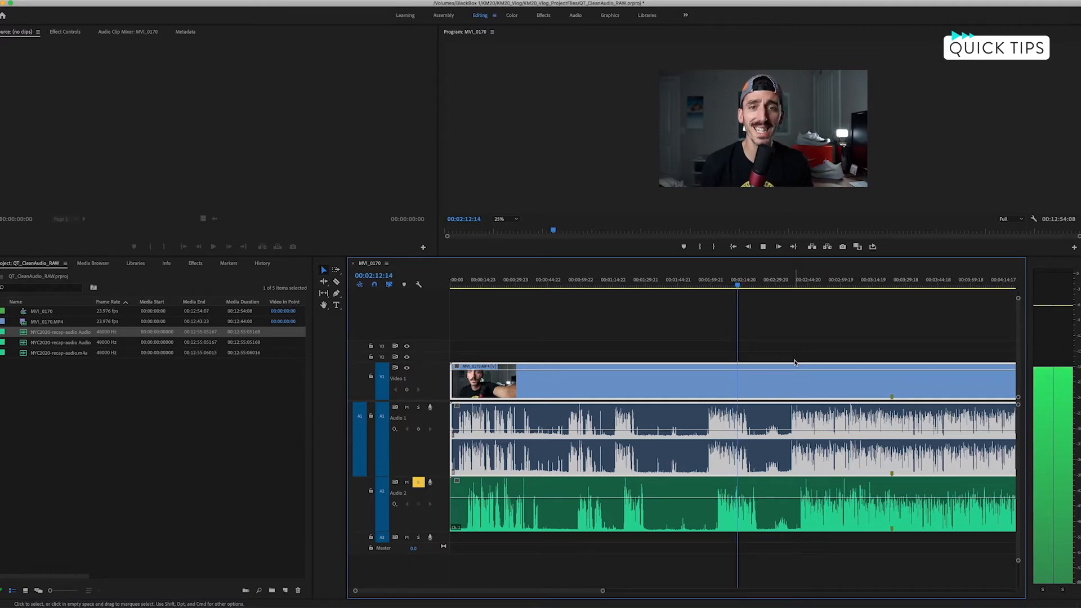
key("space")
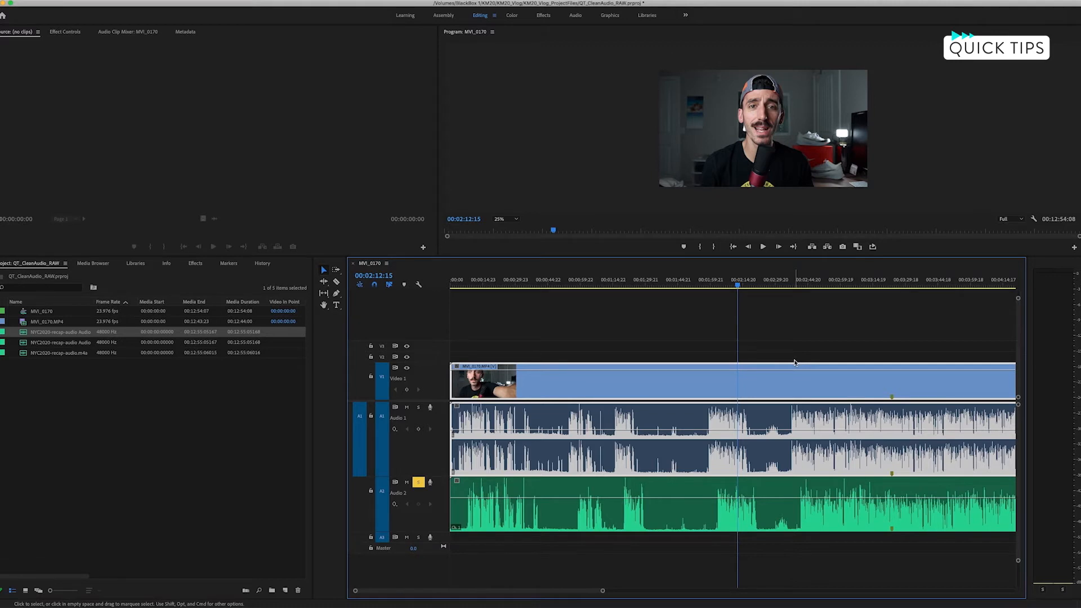
Synchronize the video clip and both audio tracks by audio on track channel 1, and play from about 00:02:06 to check.
left_click_drag(705, 319, 574, 528)
key("shift+s")
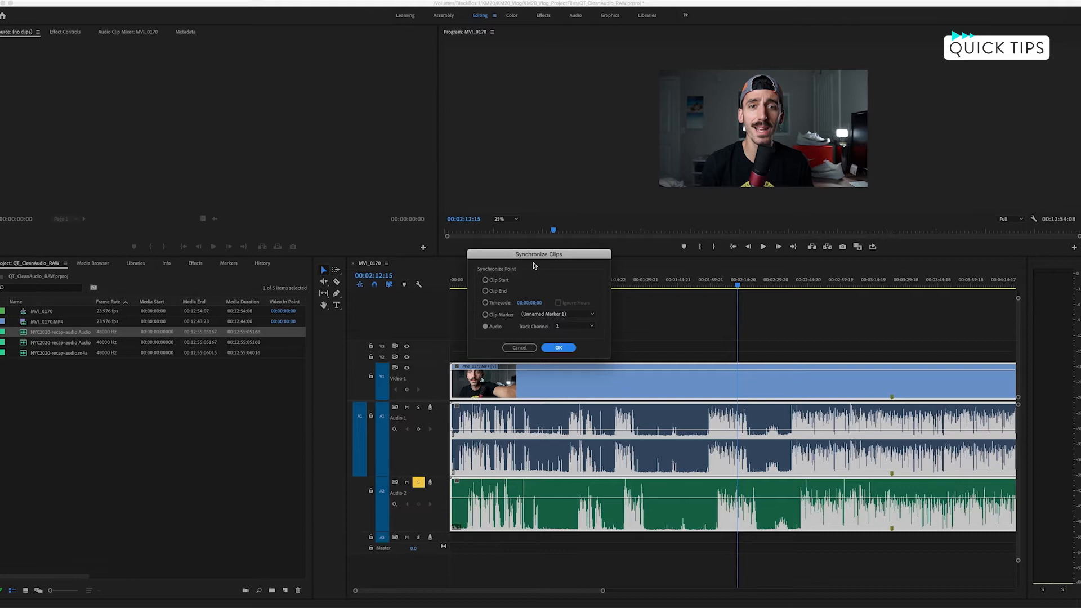
left_click(563, 349)
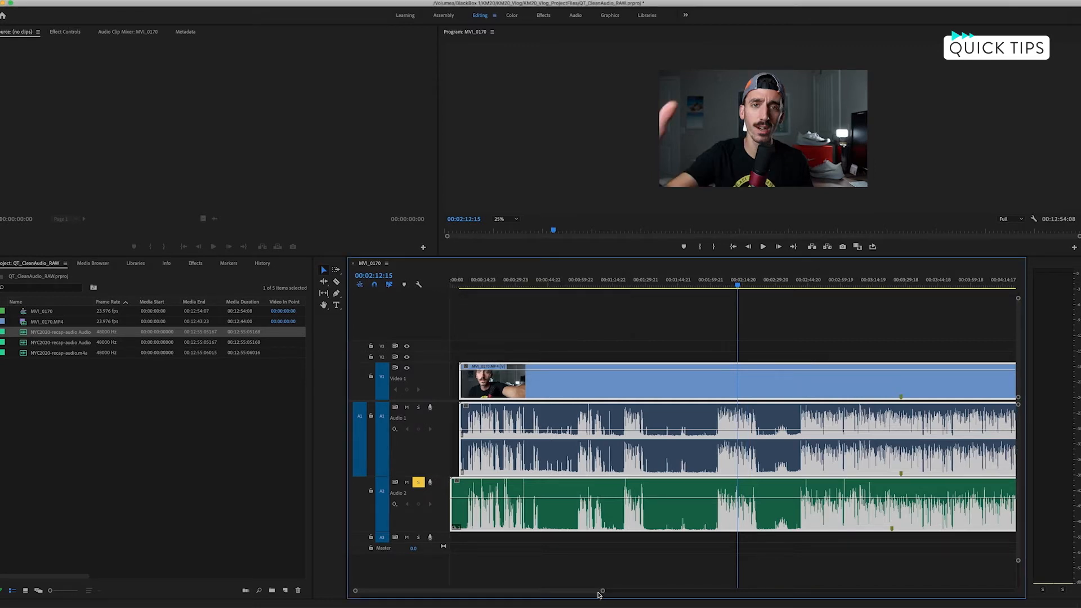
left_click(725, 286)
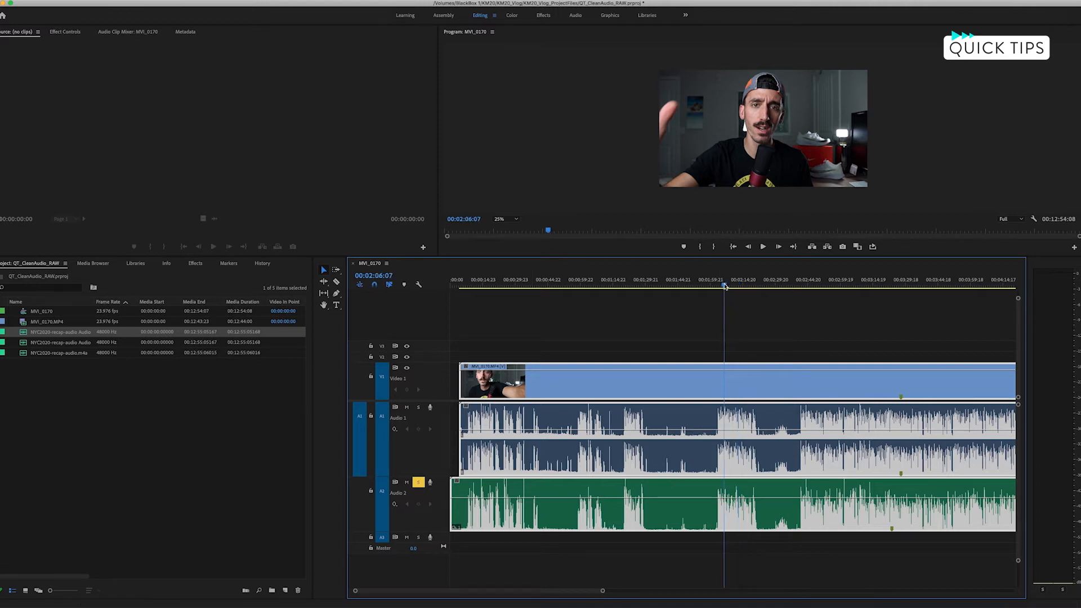
key("space")
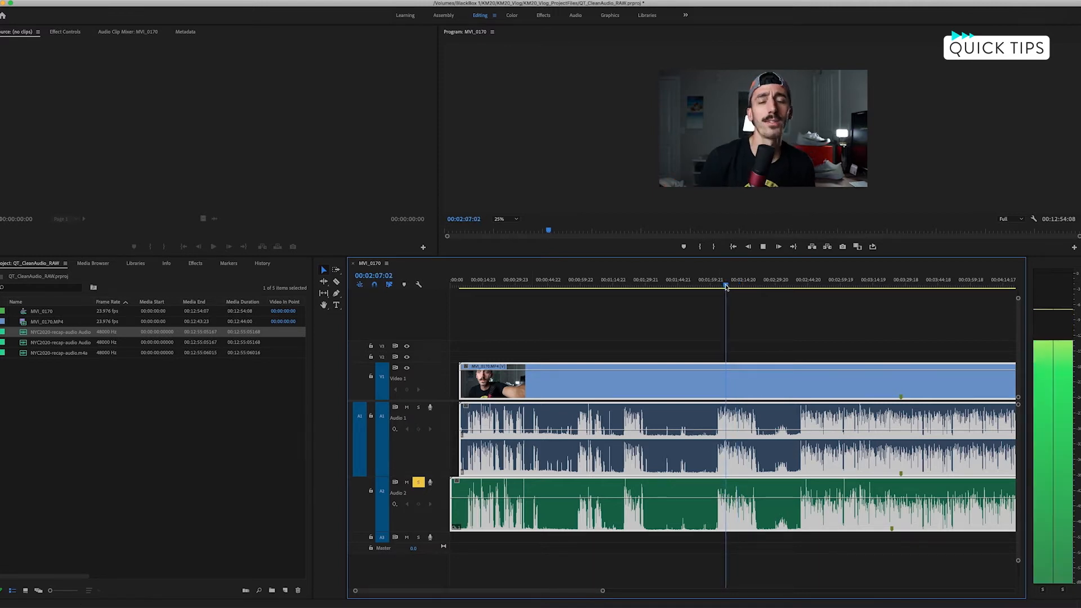
key("space")
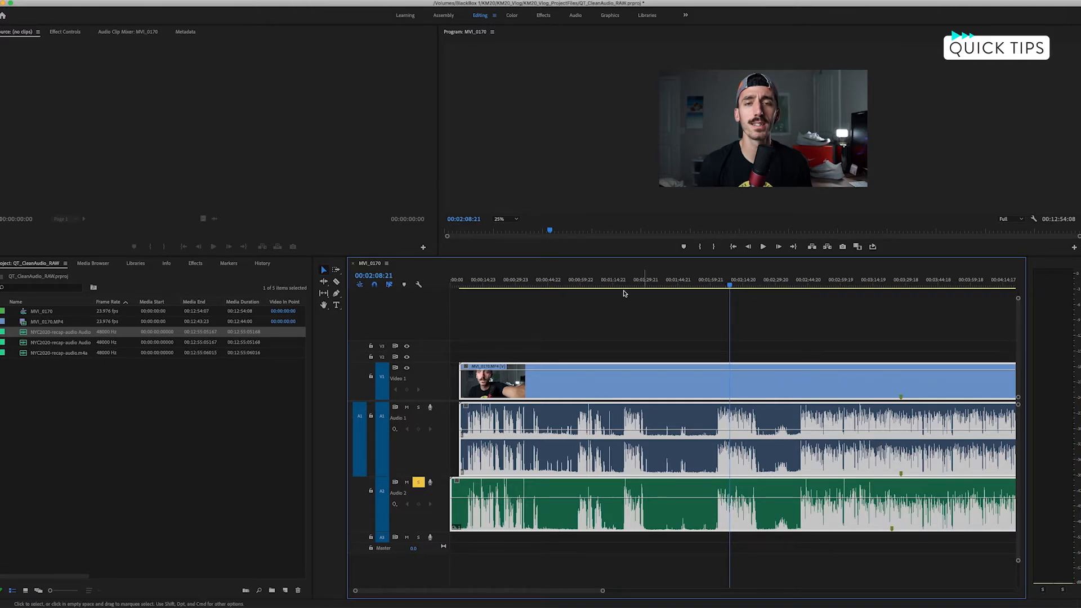
Open the Audio 2 clip alone for editing in Adobe Audition.
left_click(620, 328)
right_click(677, 485)
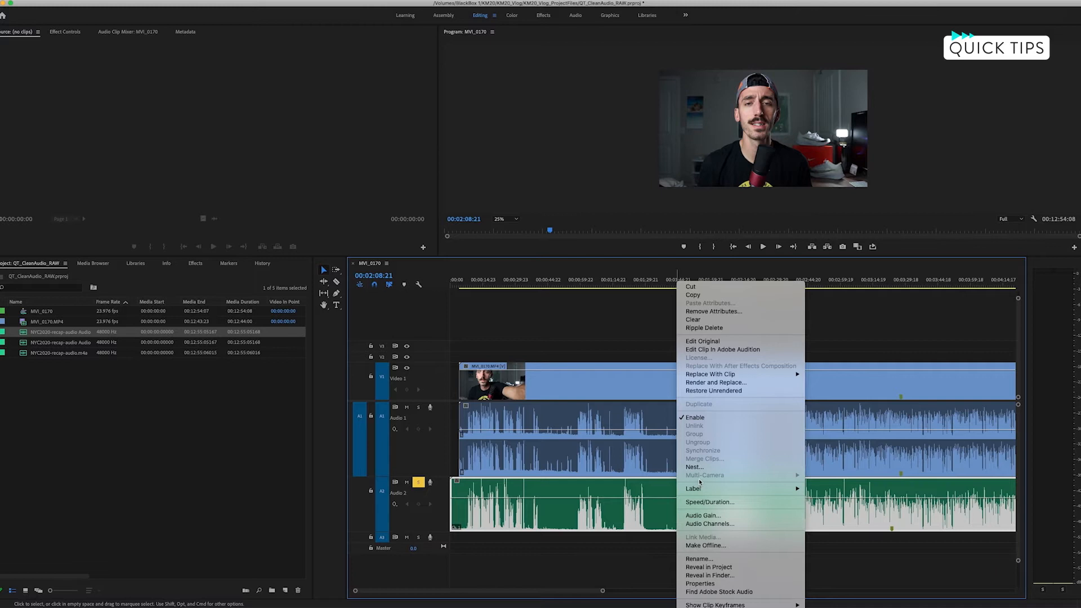
left_click(726, 350)
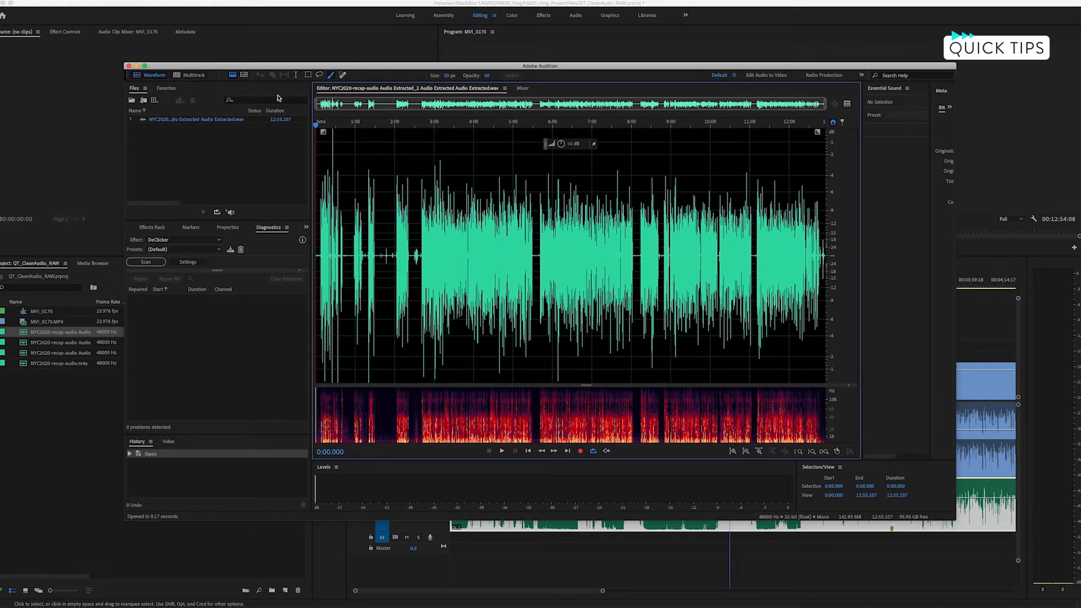
left_click_drag(284, 69, 288, 69)
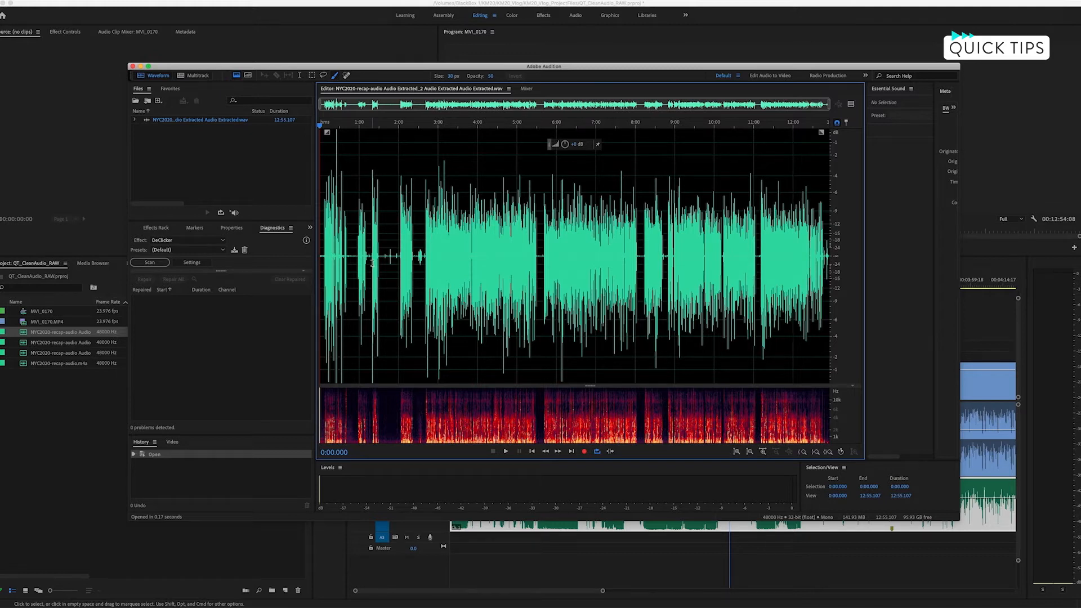
Listen to the quiet passage around 0:46 and capture a noise print from about 0:45.1 to 0:48.7.
scroll(372, 263, "up", 3)
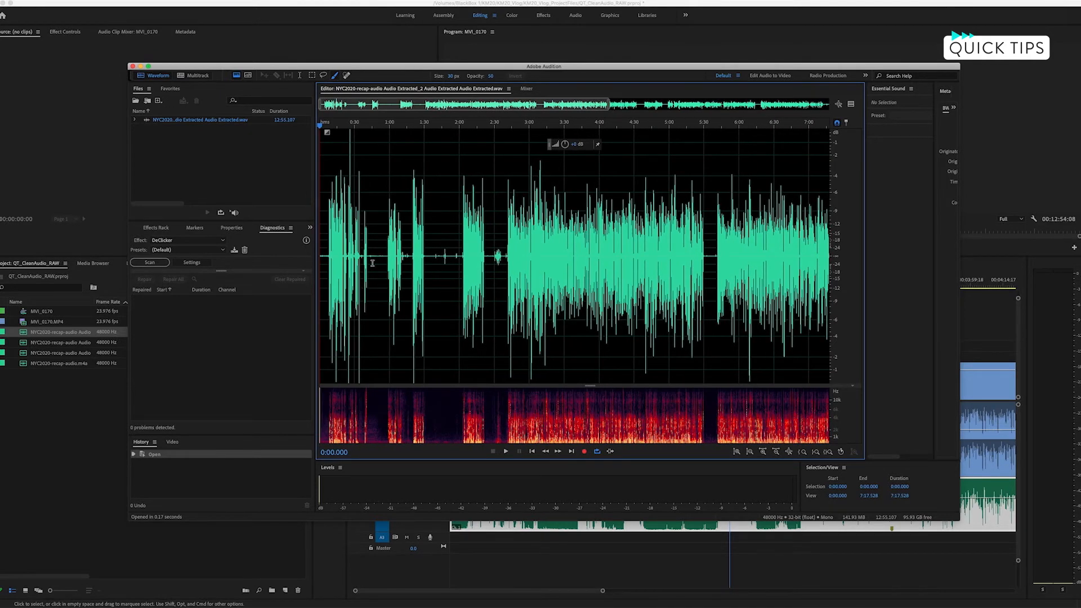
scroll(372, 263, "up", 5)
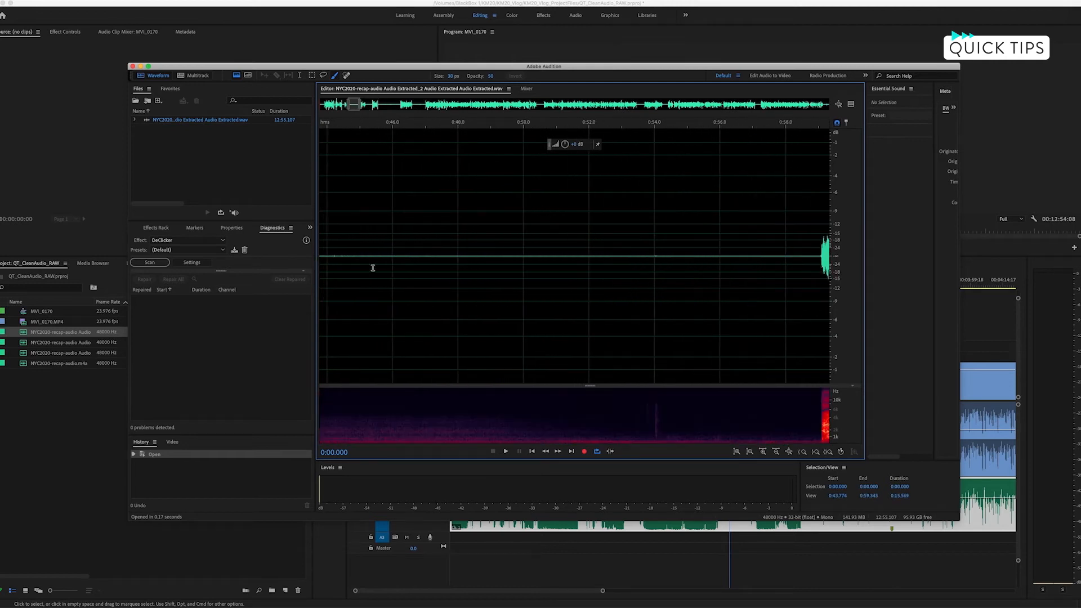
left_click(390, 126)
key("space")
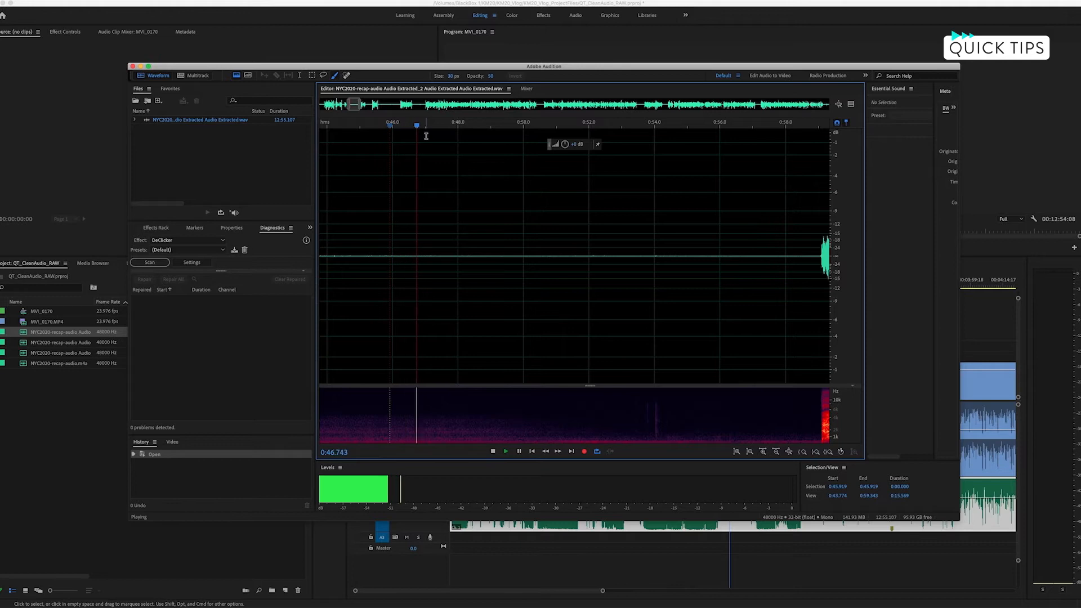
key("space")
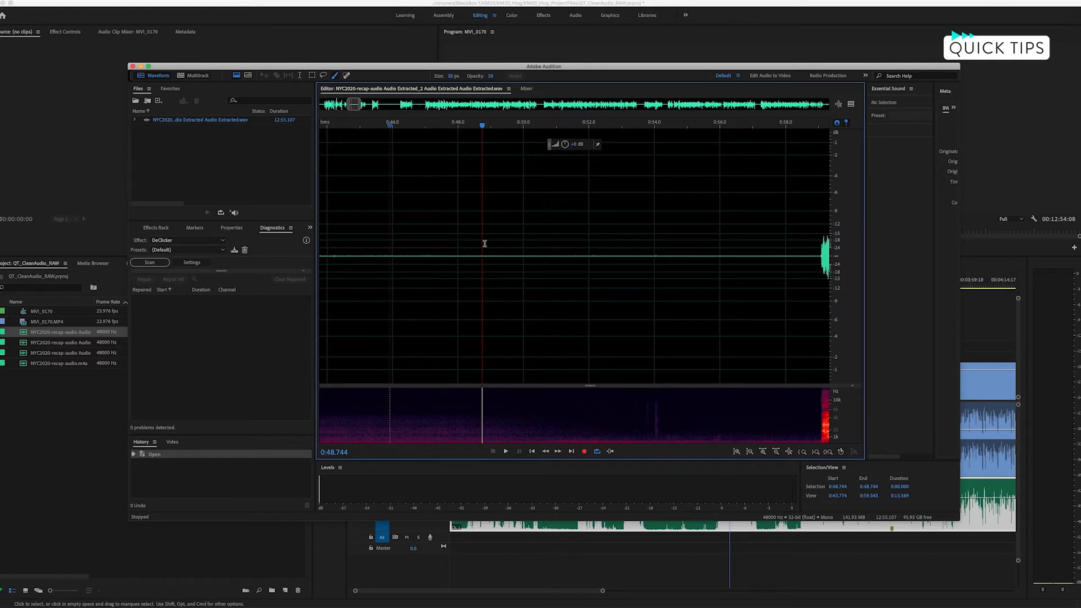
left_click_drag(481, 241, 362, 242)
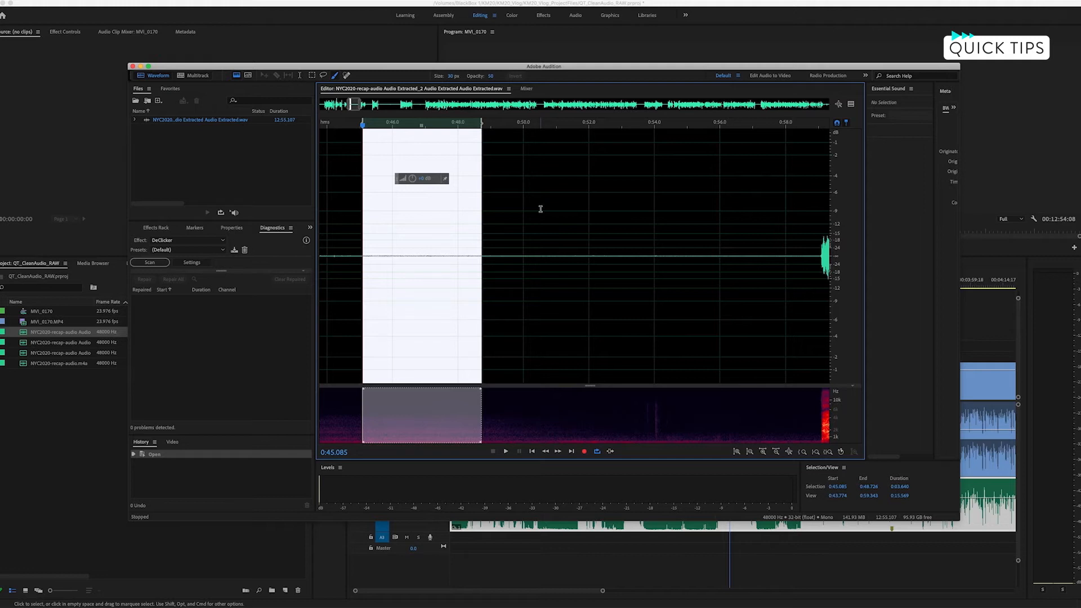
key("shift+p")
Select the entire waveform, show its full length, and open the Noise Reduction effect.
key("super+a")
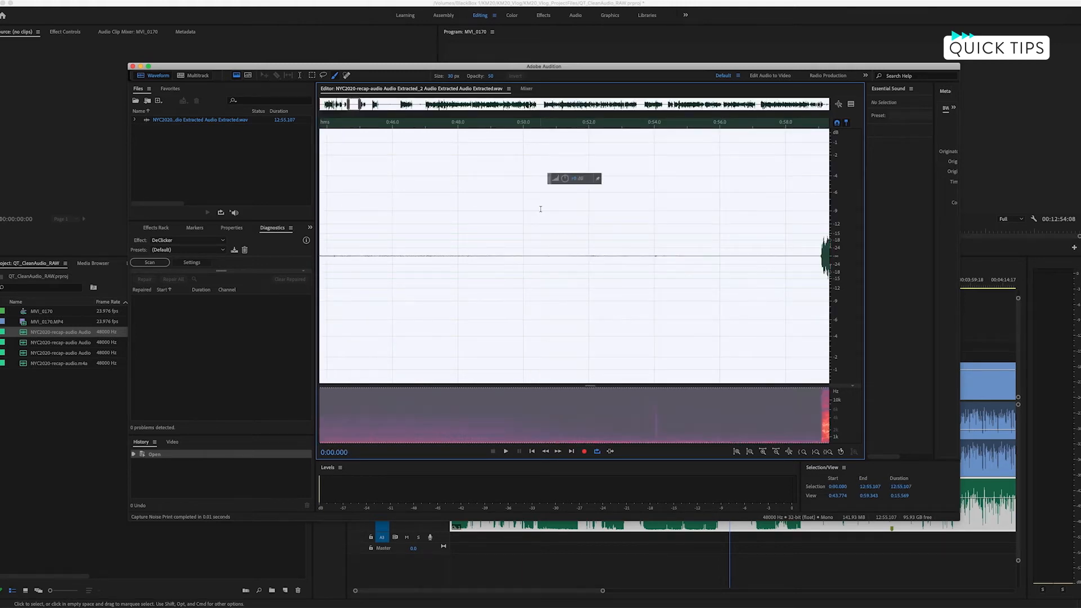
key("backslash")
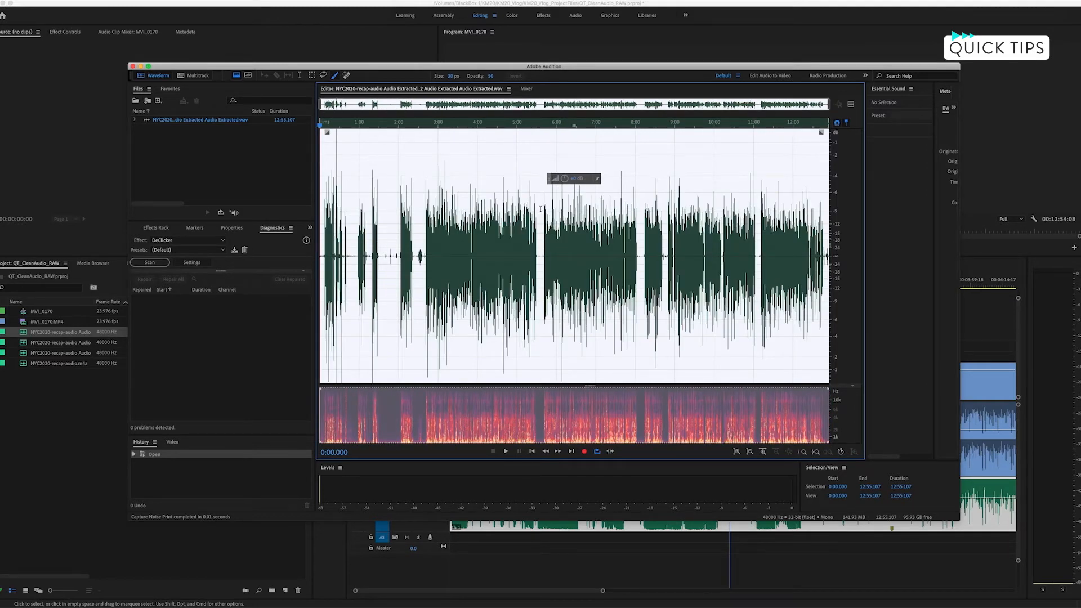
key("super+shift+p")
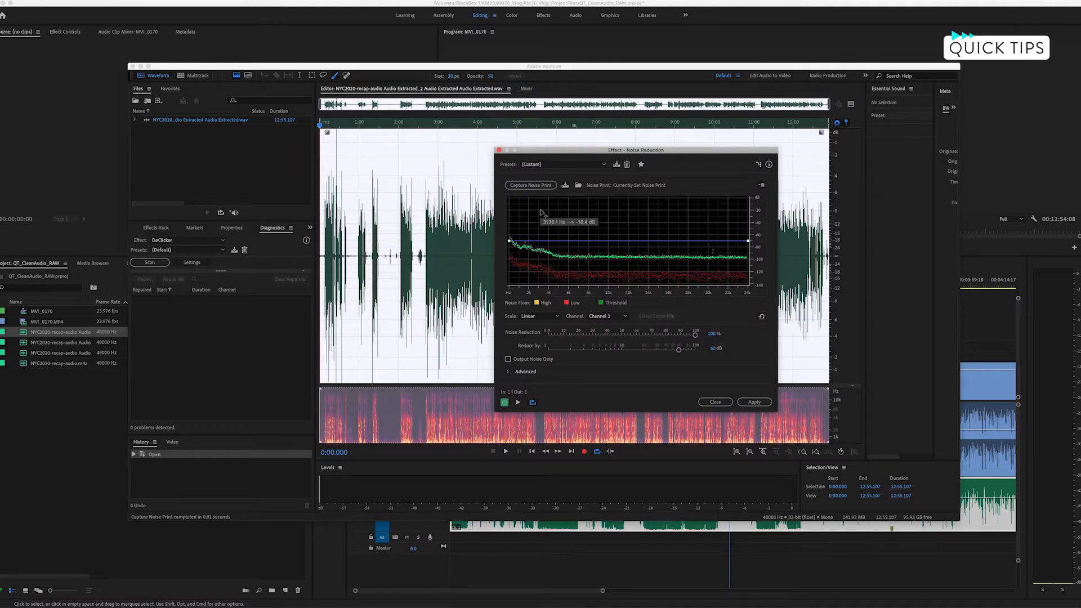
mouse_move(680, 151)
left_mouse_down()
mouse_move(677, 141)
mouse_move(696, 152)
left_mouse_up()
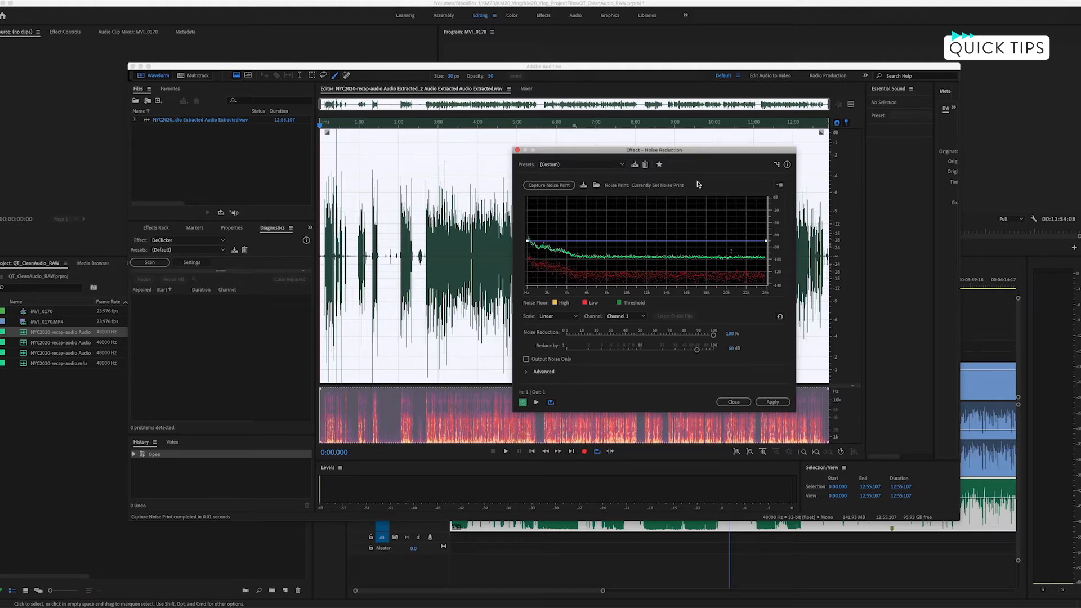
left_click_drag(700, 151, 700, 150)
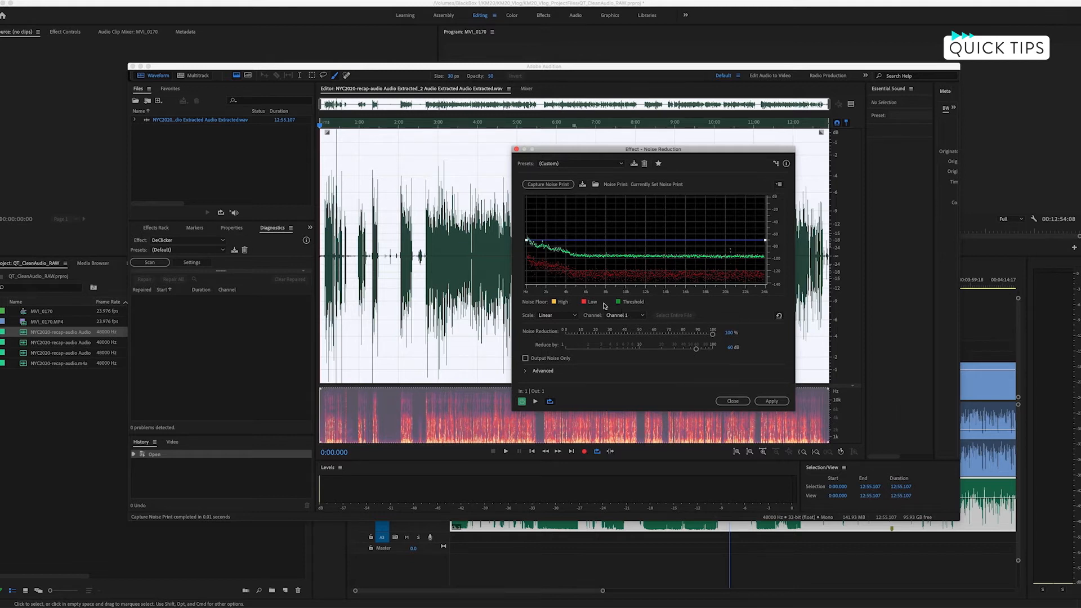
Preview from about 2:39, set Noise Reduction to 94% and Reduce by to 60 dB, and apply the effect.
left_click(425, 125)
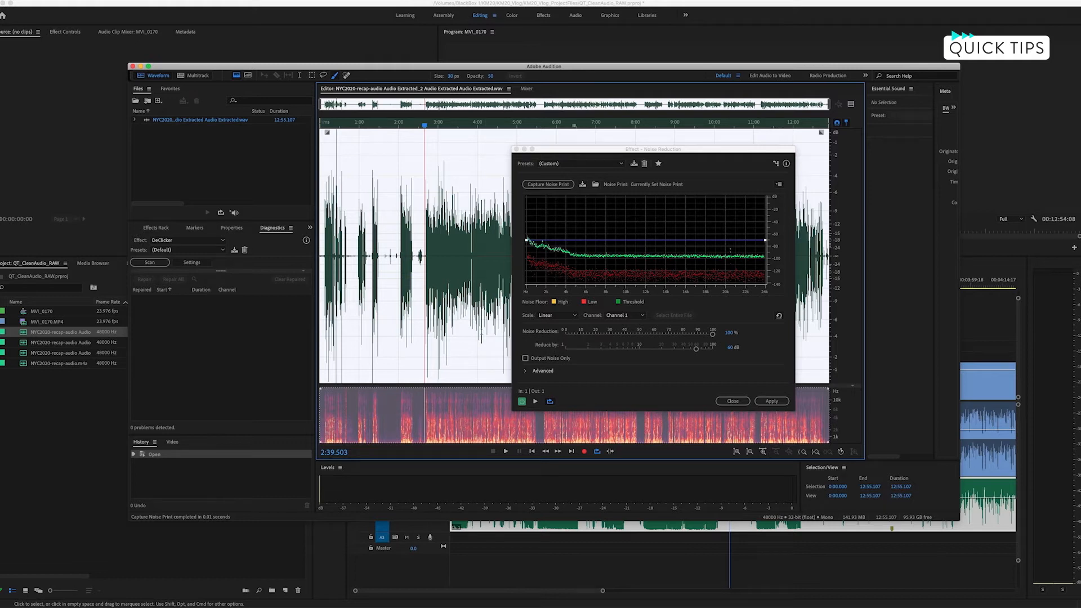
key("space")
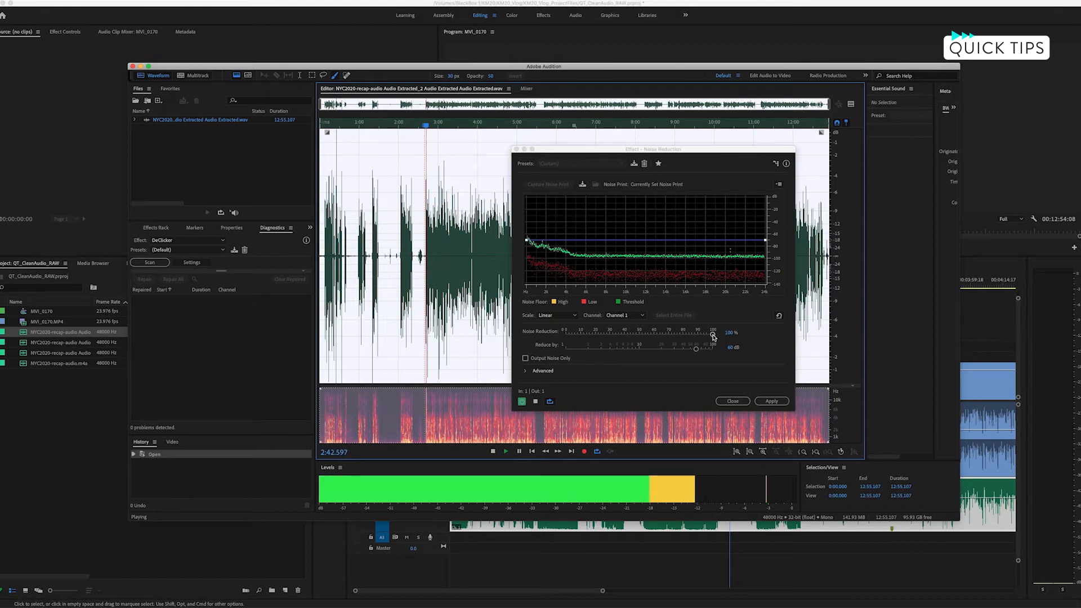
left_click_drag(713, 333, 684, 337)
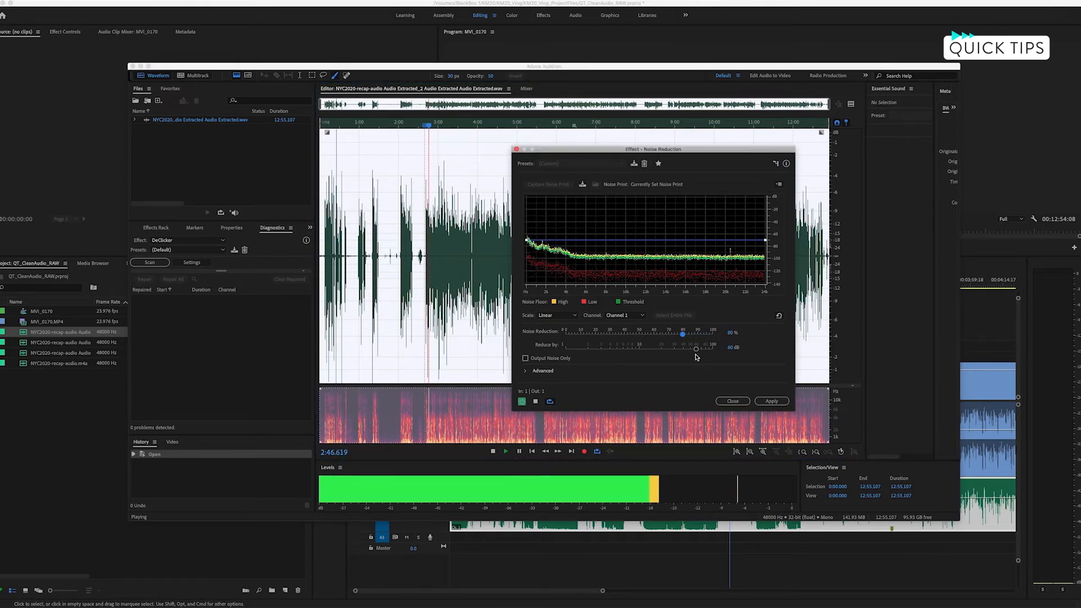
mouse_move(696, 349)
left_mouse_down()
mouse_move(637, 349)
mouse_move(704, 338)
left_mouse_up()
left_click_drag(638, 349, 696, 349)
left_click(728, 347)
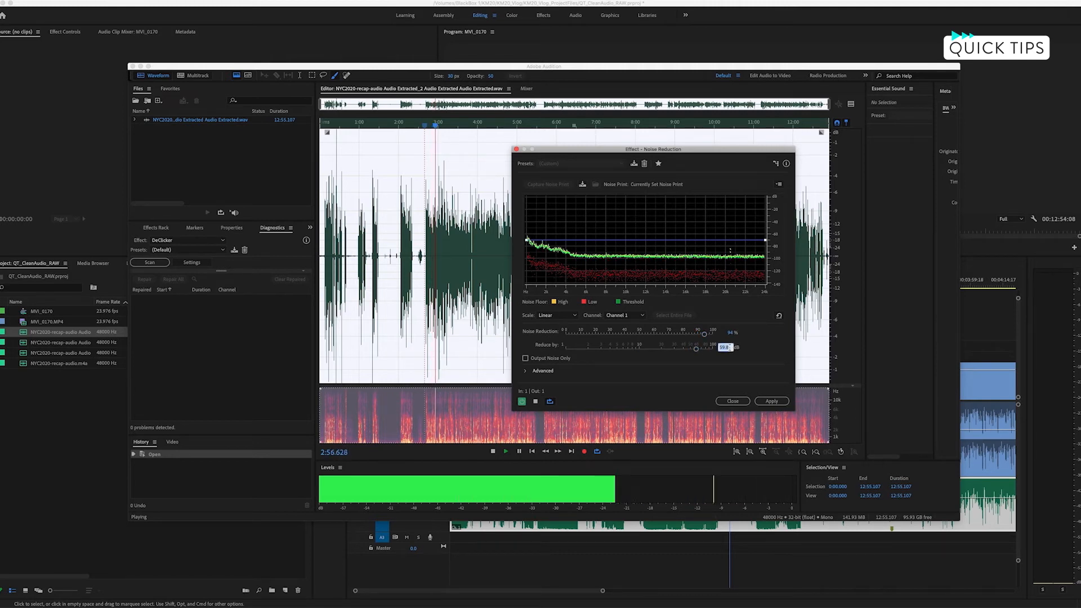
type("60")
key("Return")
key("space")
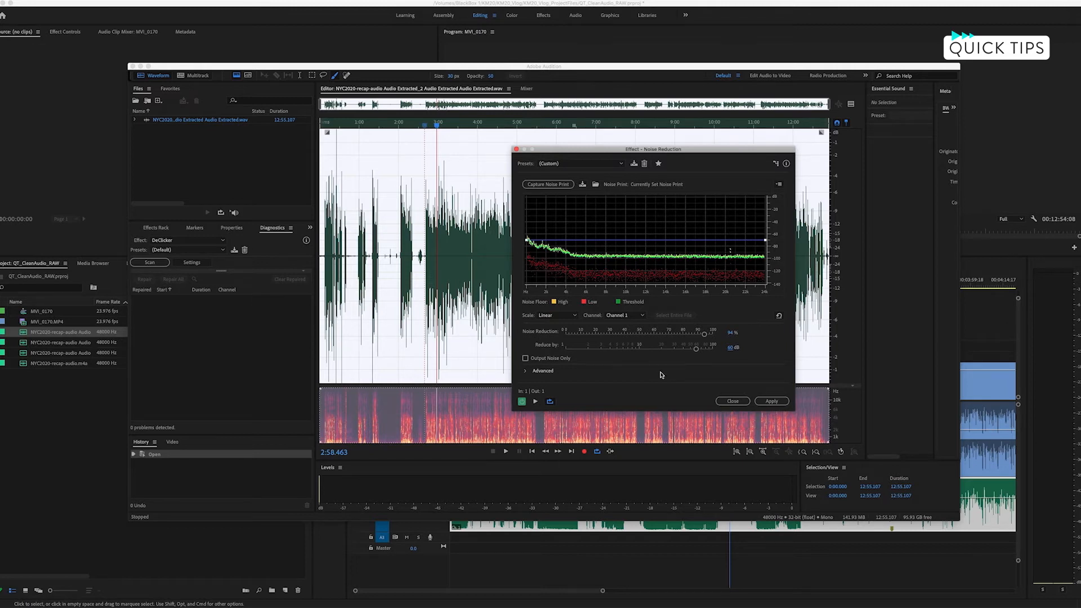
left_click(779, 403)
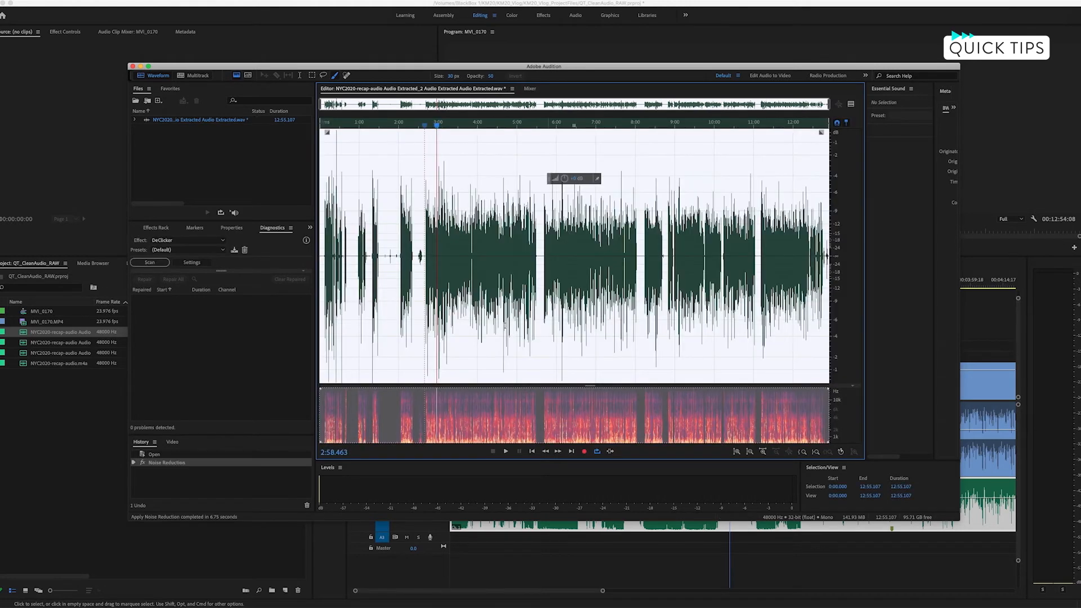
Examine the silent gap from about 2:24 to 2:28 in the processed waveform for remaining noise.
scroll(411, 251, "up", 10)
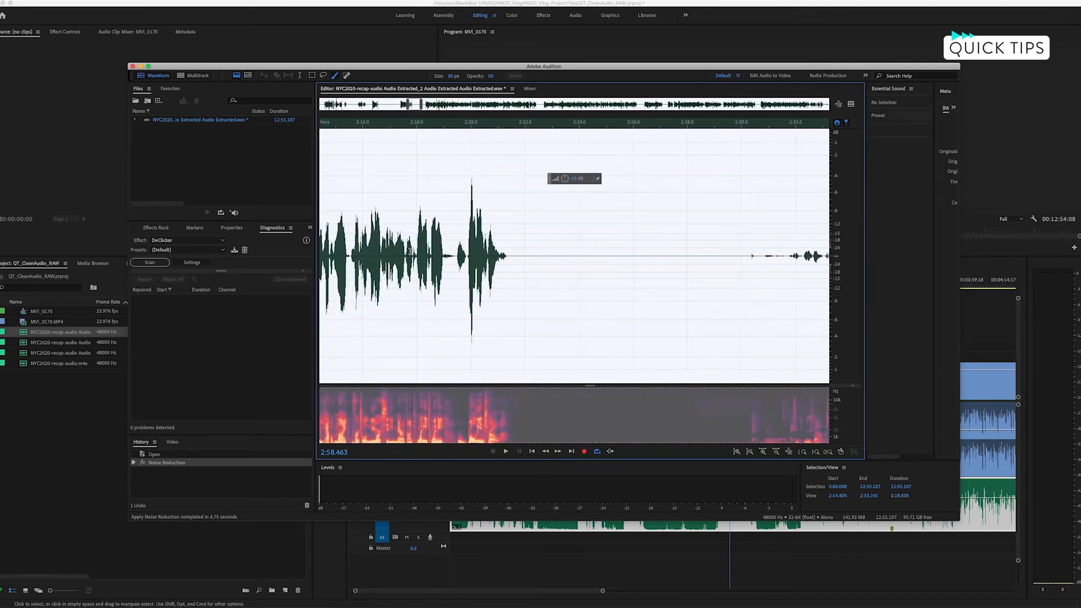
left_click(718, 254)
left_click_drag(692, 252, 589, 261)
scroll(590, 262, "down", 10)
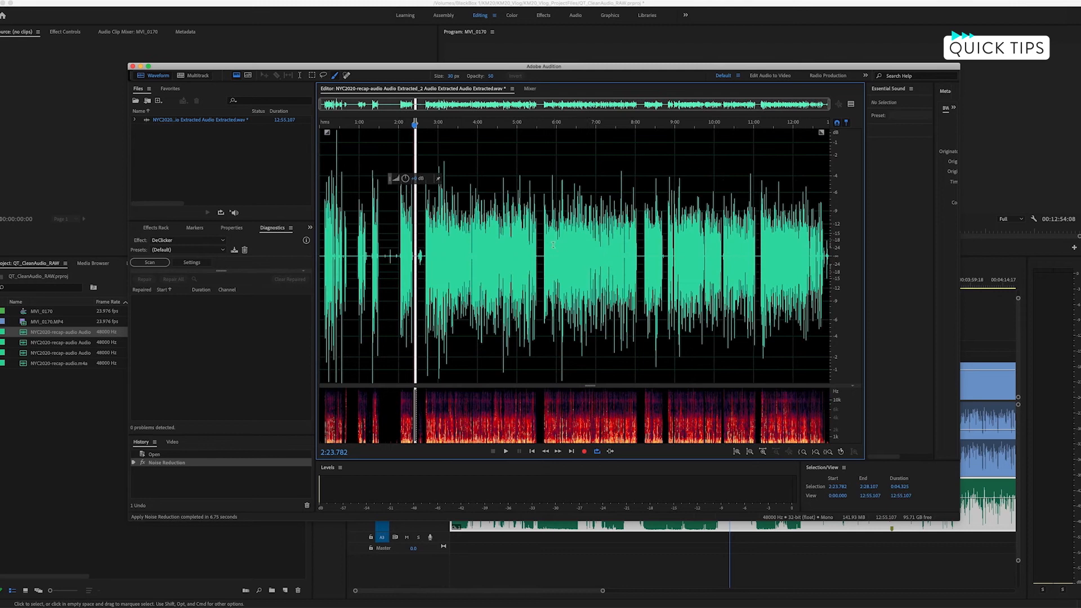
Select the entire waveform and open the DeReverb effect for it.
left_click(544, 178)
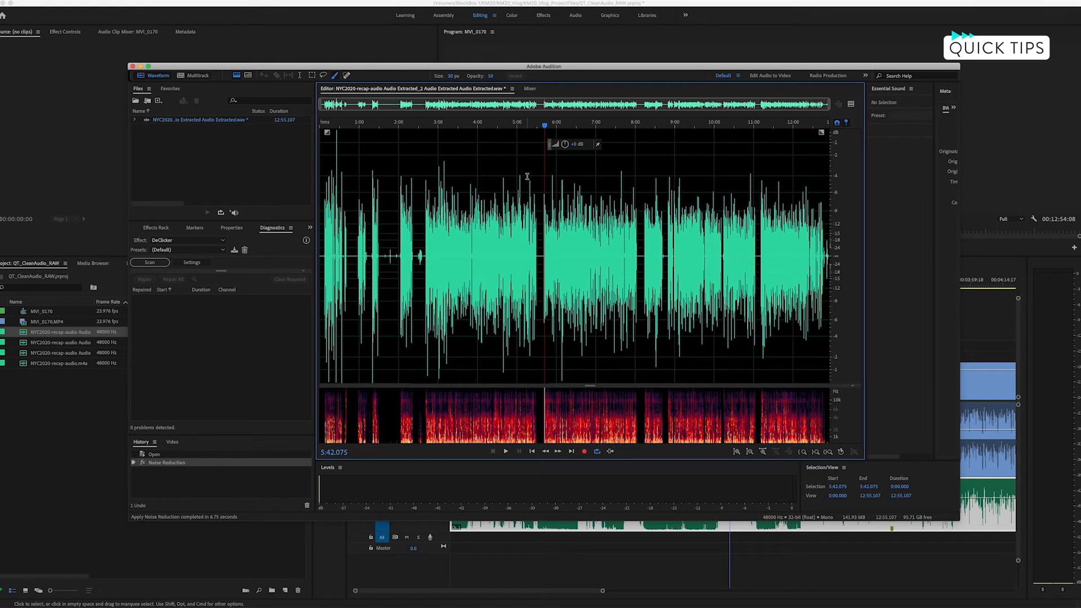
key("super+a")
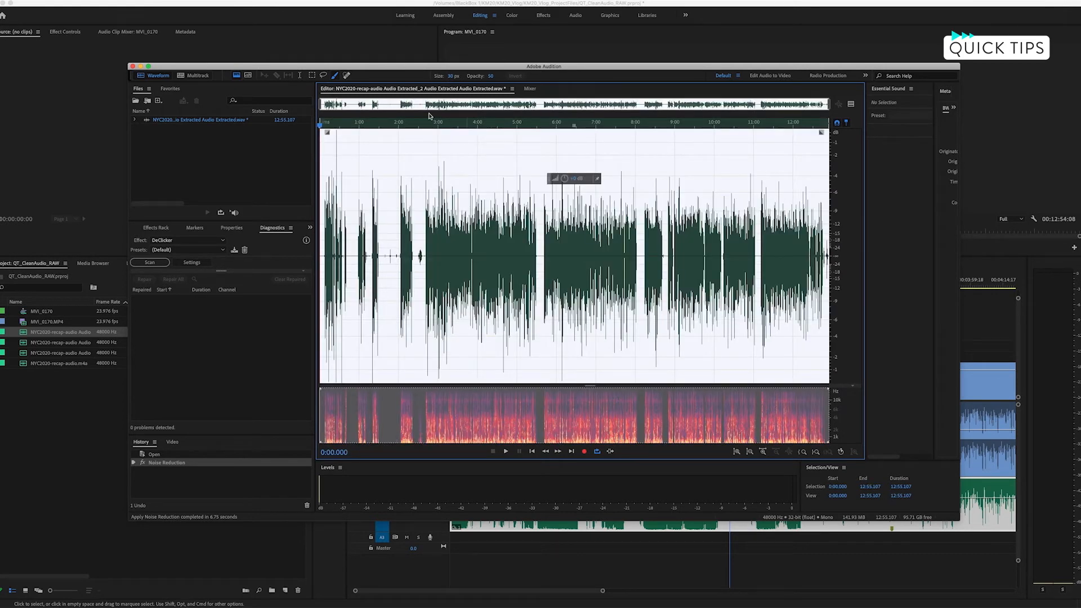
left_click(198, 2)
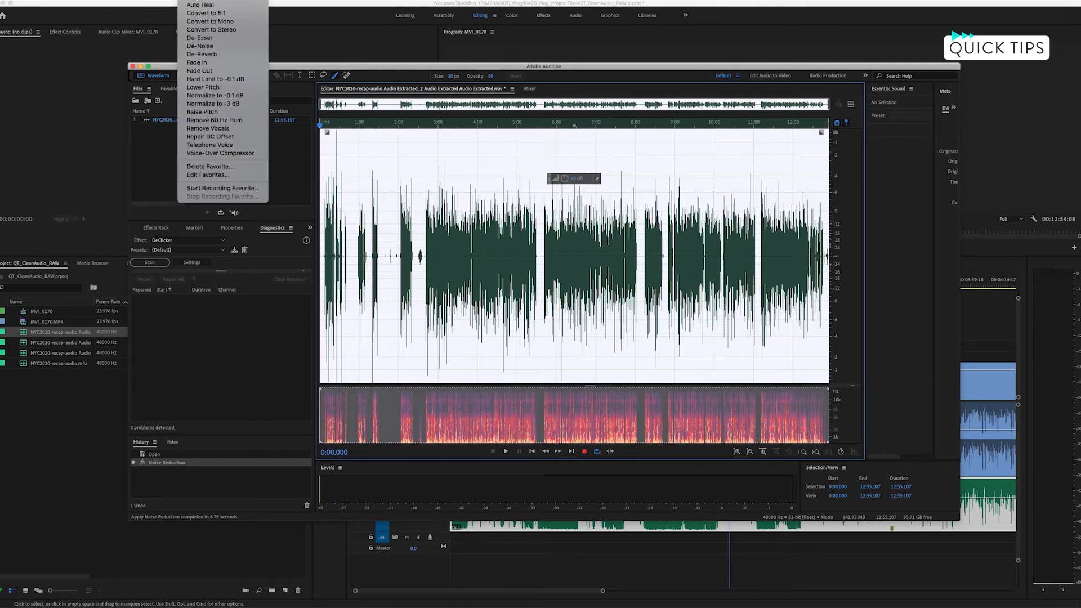
mouse_move(164, 1)
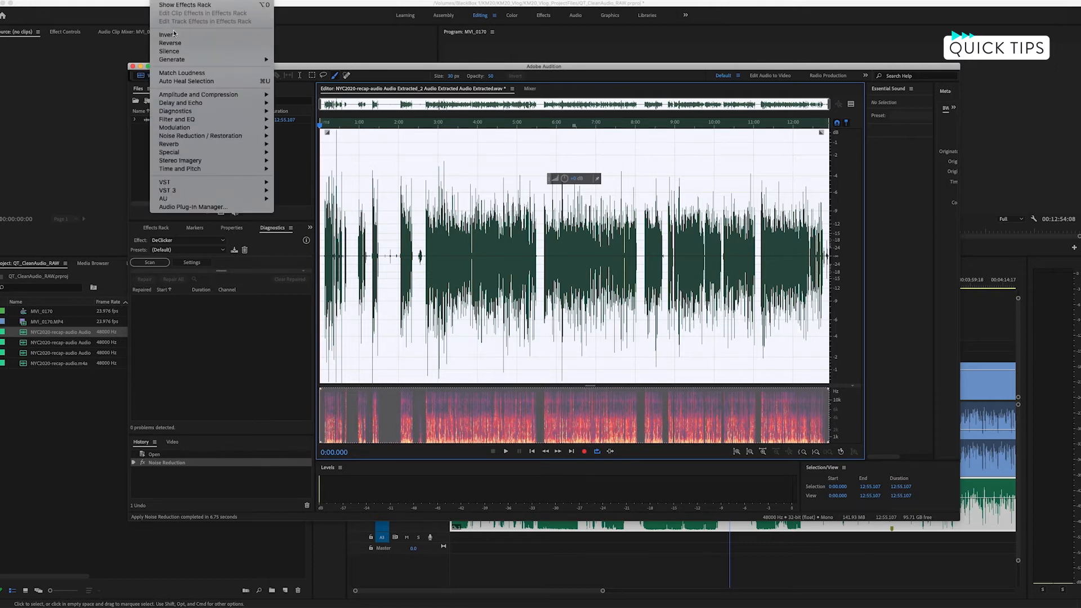
mouse_move(201, 137)
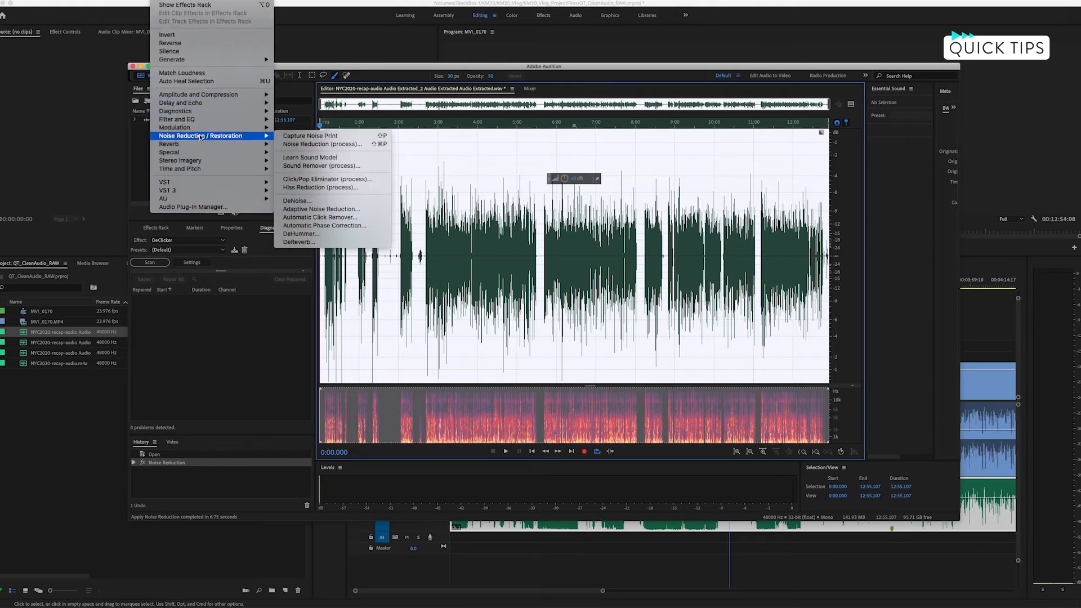
left_click(304, 242)
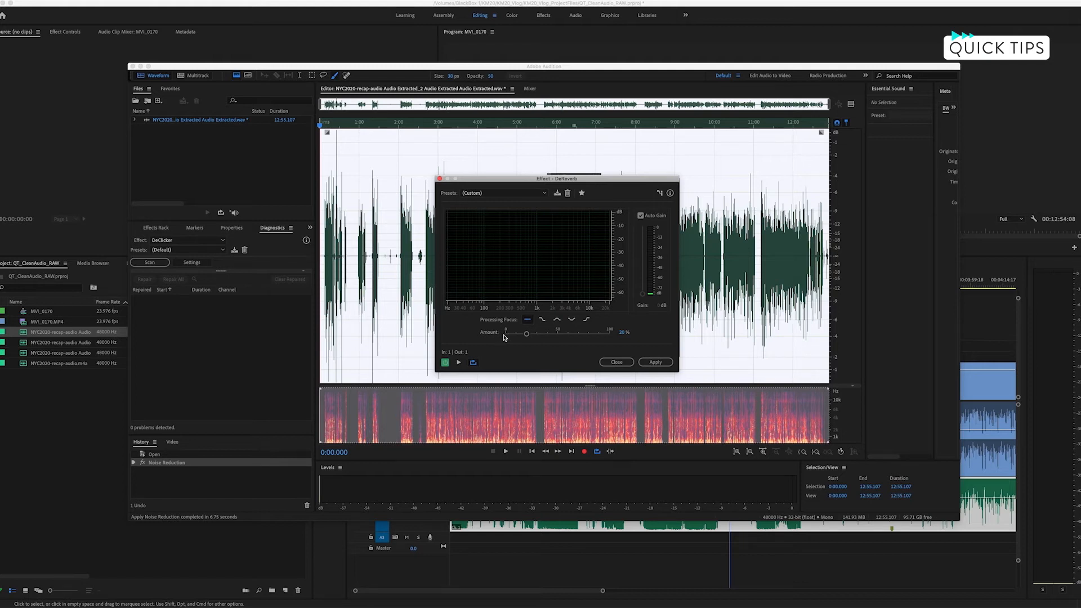
Lower the DeReverb amount to 15% and start previewing the audio from about 4:00.
left_click_drag(527, 333, 520, 336)
left_click_drag(490, 182, 632, 188)
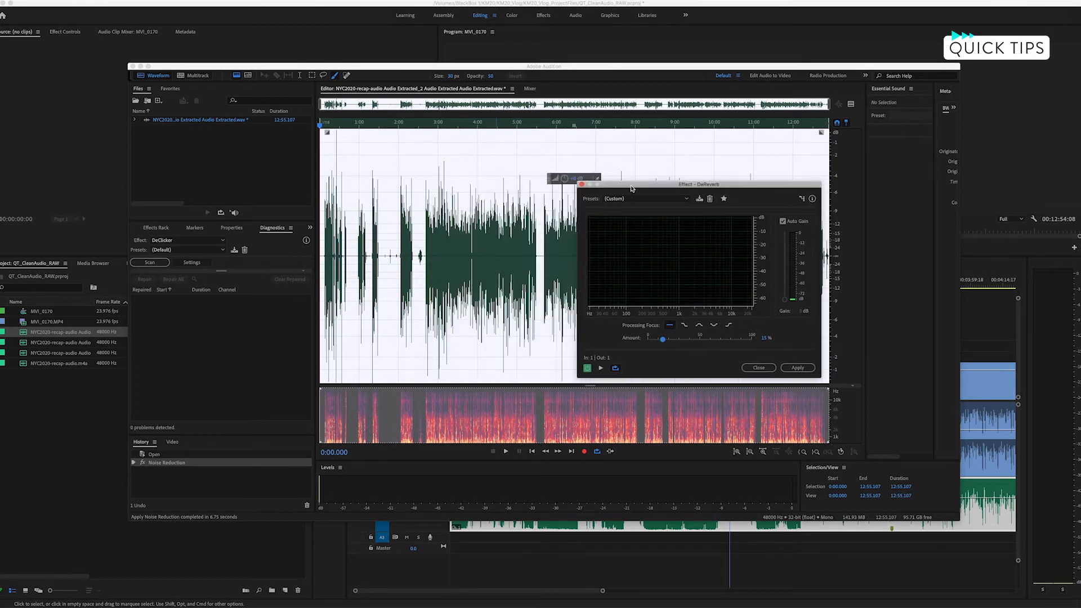
left_click(478, 126)
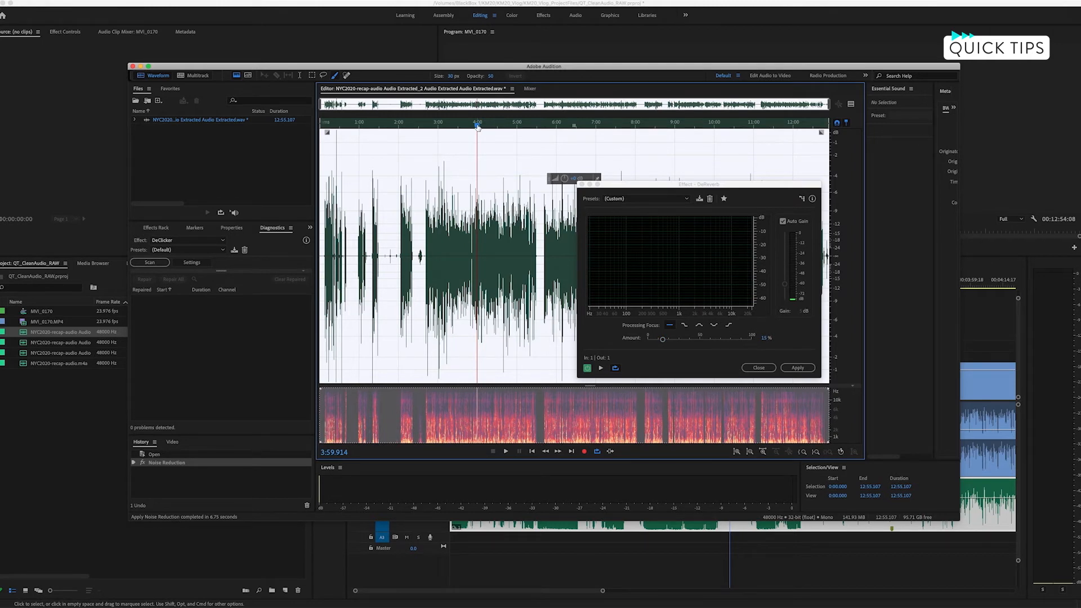
key("space")
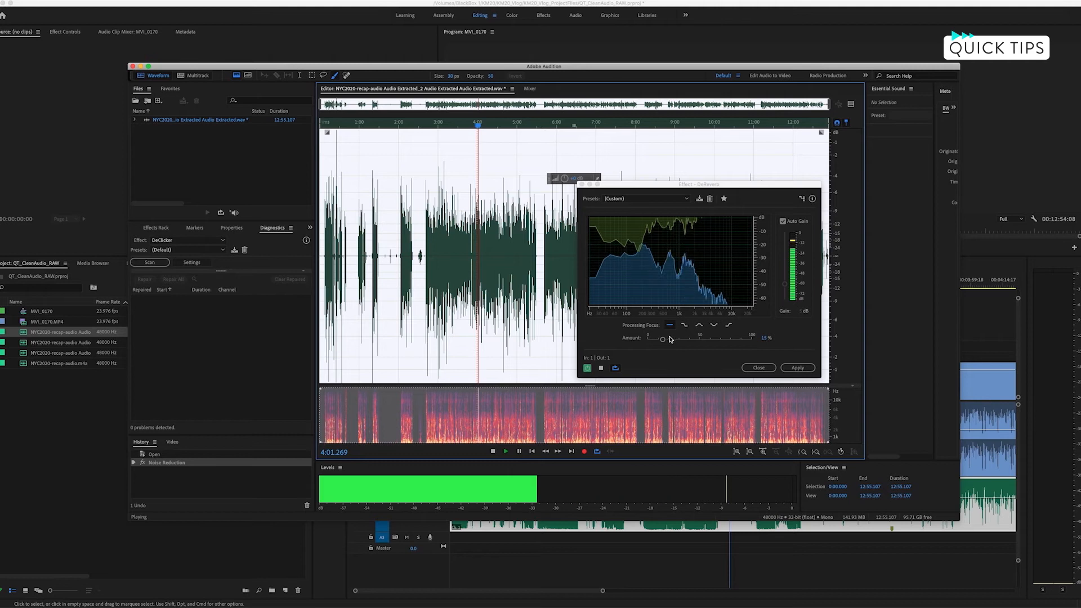
Raise the DeReverb amount to 18%, compare the sound with the effect bypassed, and apply it to the recording.
left_click_drag(662, 342, 666, 342)
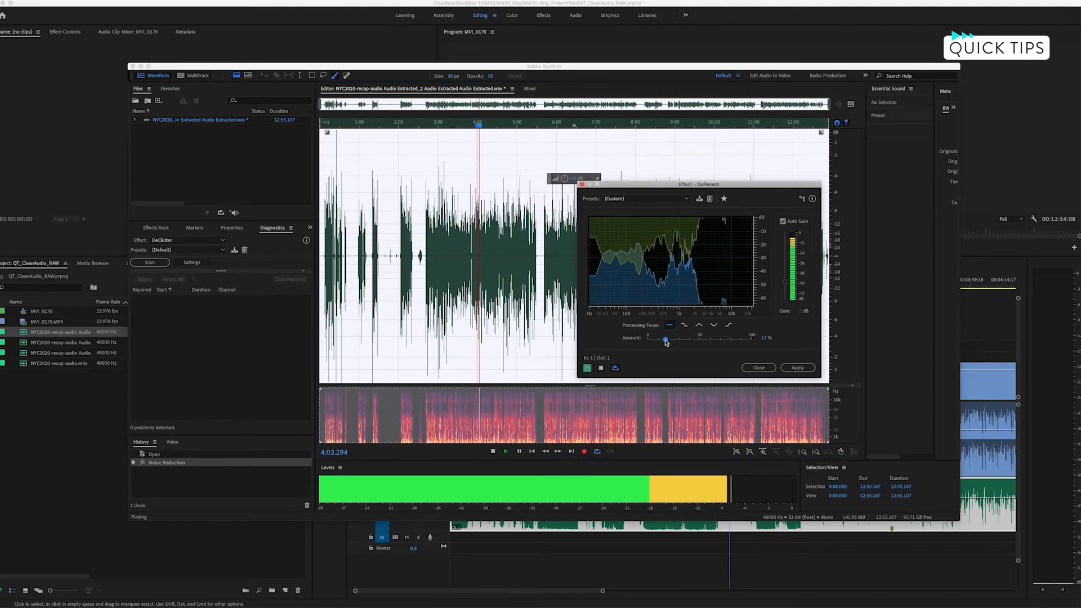
left_click(587, 369)
left_click(587, 368)
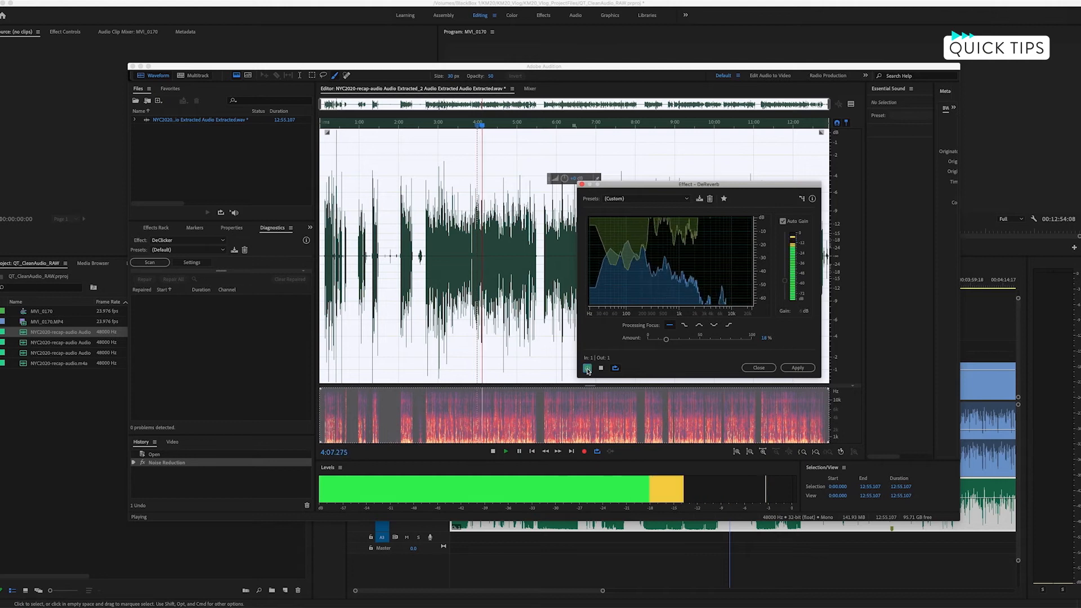
key("space")
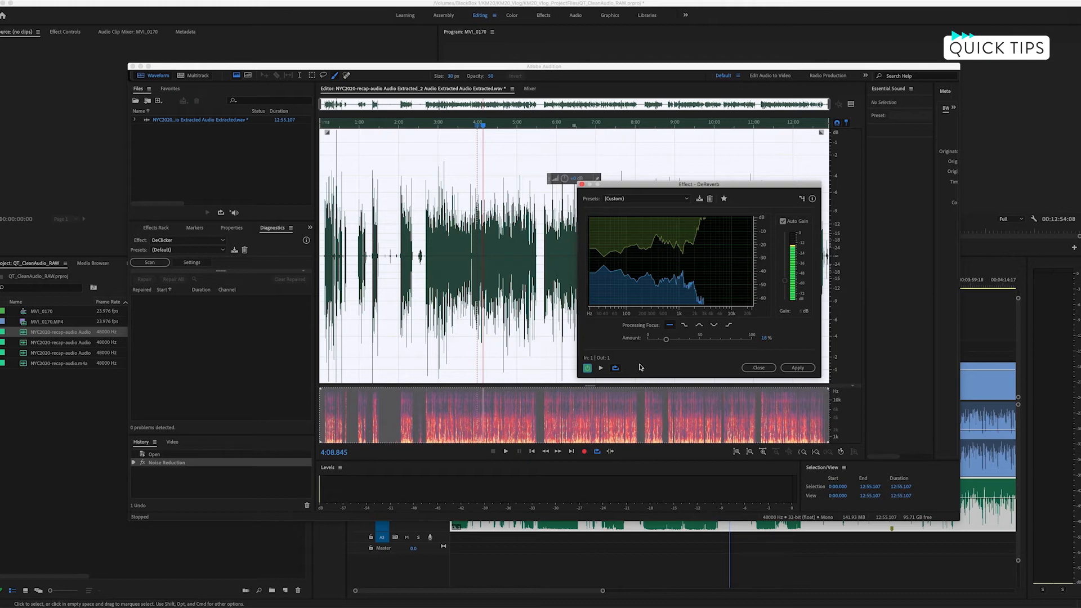
left_click(801, 368)
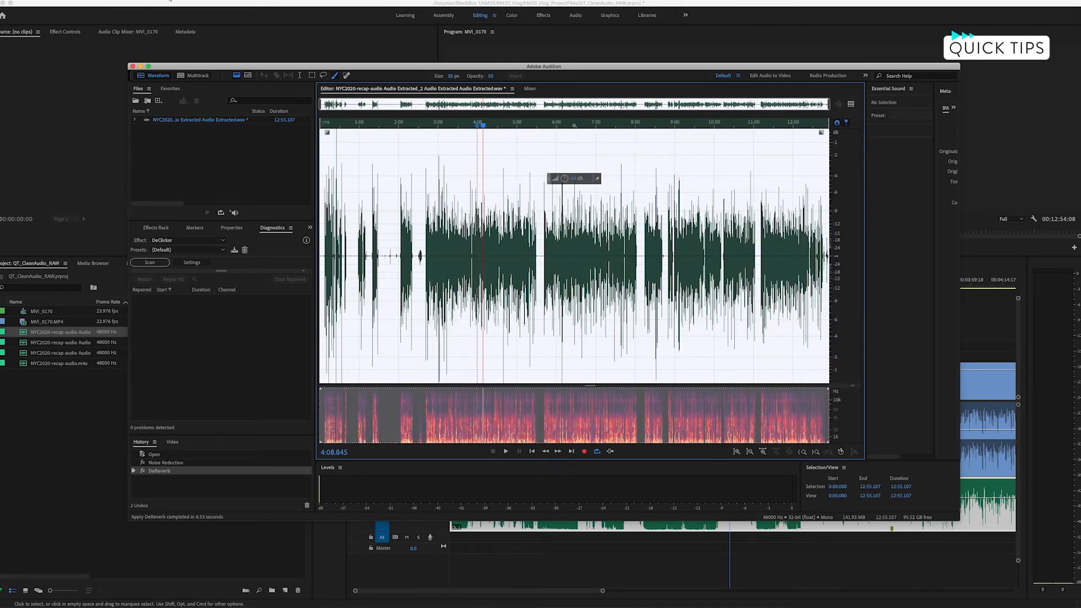
Open the Hard Limiter effect and set its maximum amplitude to -6 dB.
left_click(170, 1)
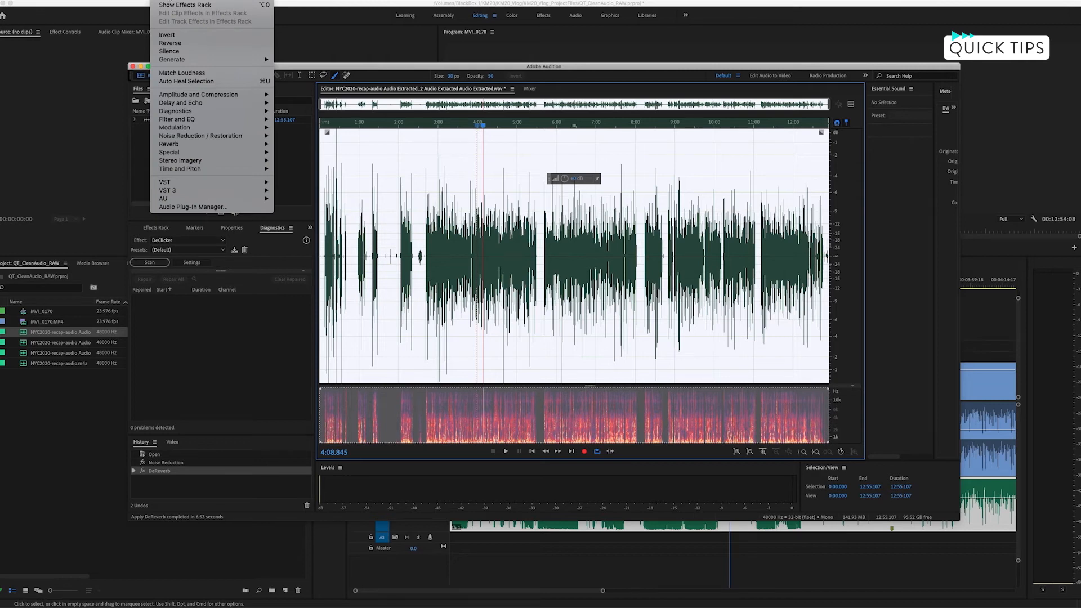
mouse_move(199, 97)
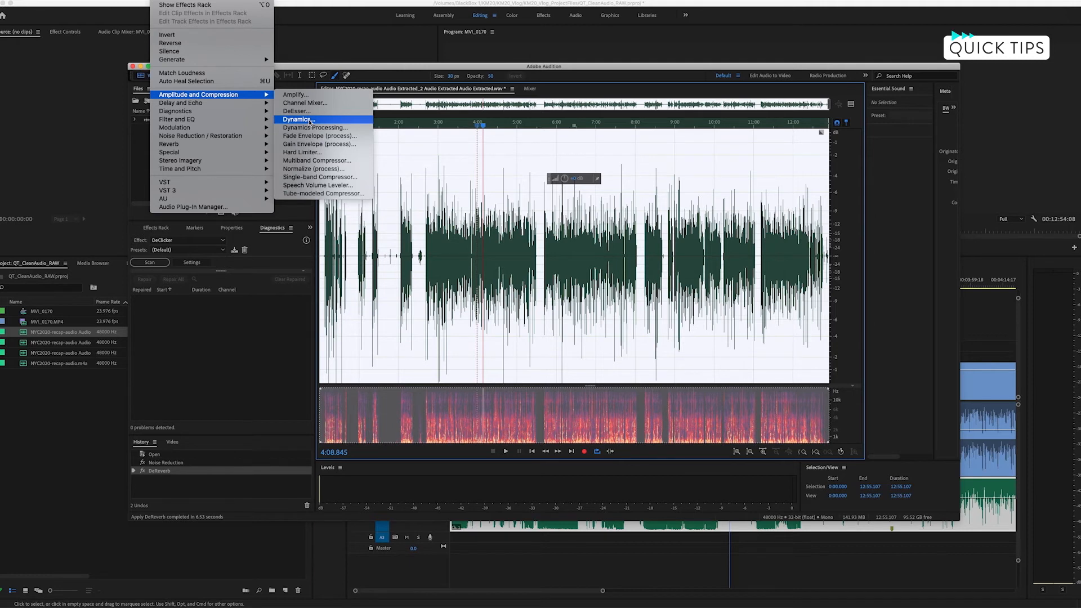
left_click(302, 153)
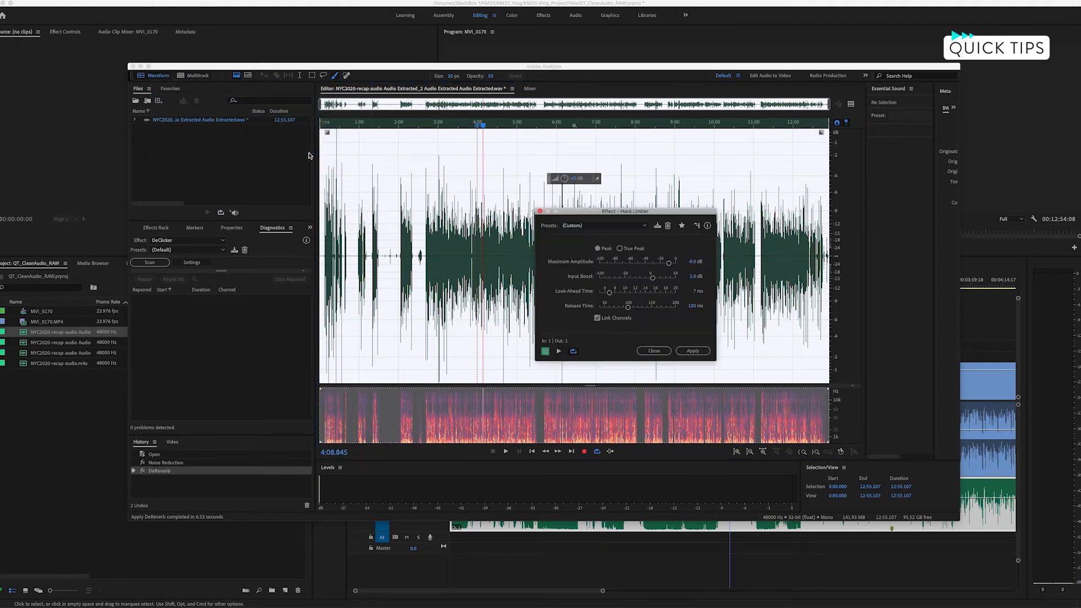
left_click(692, 262)
key("Tab")
Preview the recording with the Hard Limiter switched on and off, and apply the effect.
key("space")
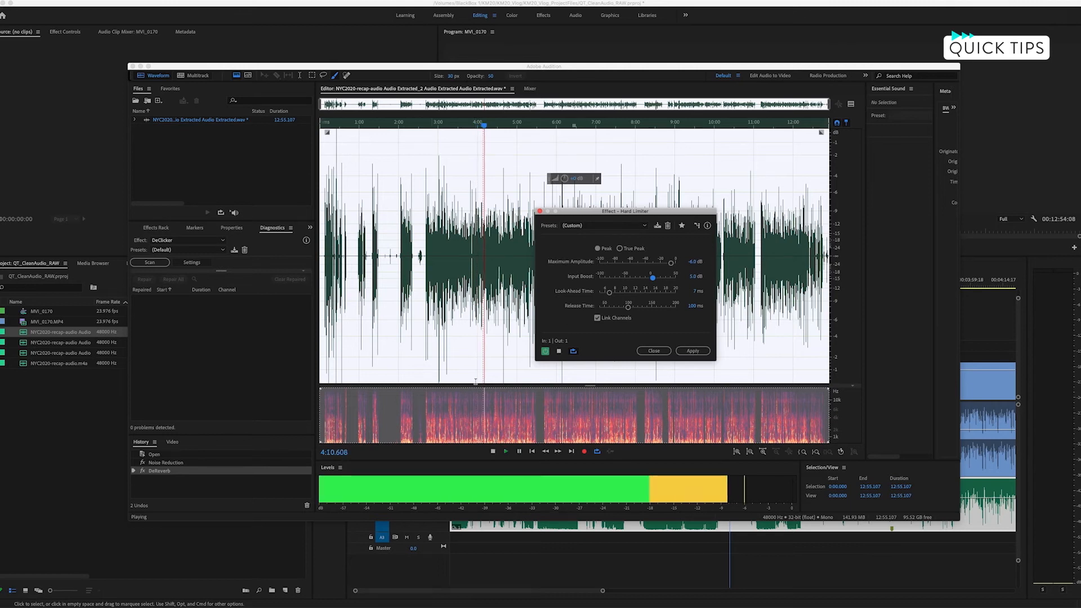
left_click(546, 351)
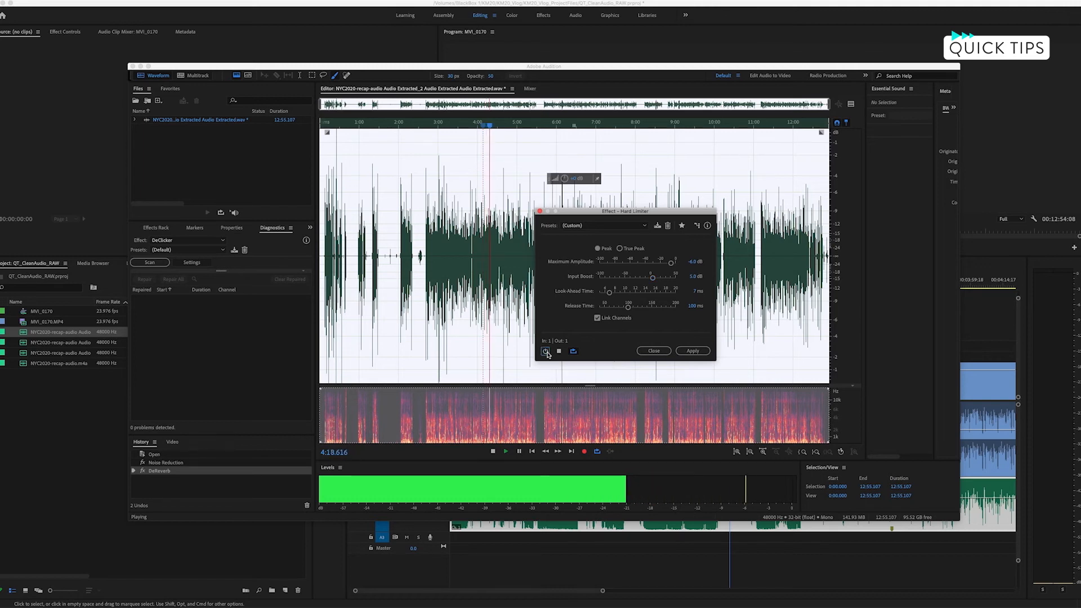
left_click(545, 351)
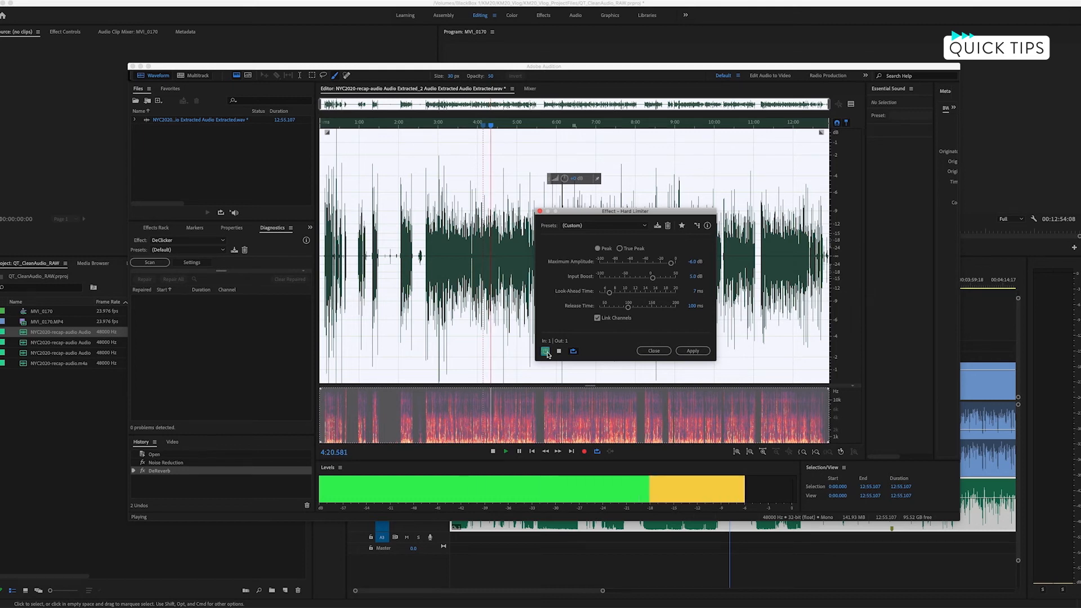
left_click(546, 351)
left_click(546, 351)
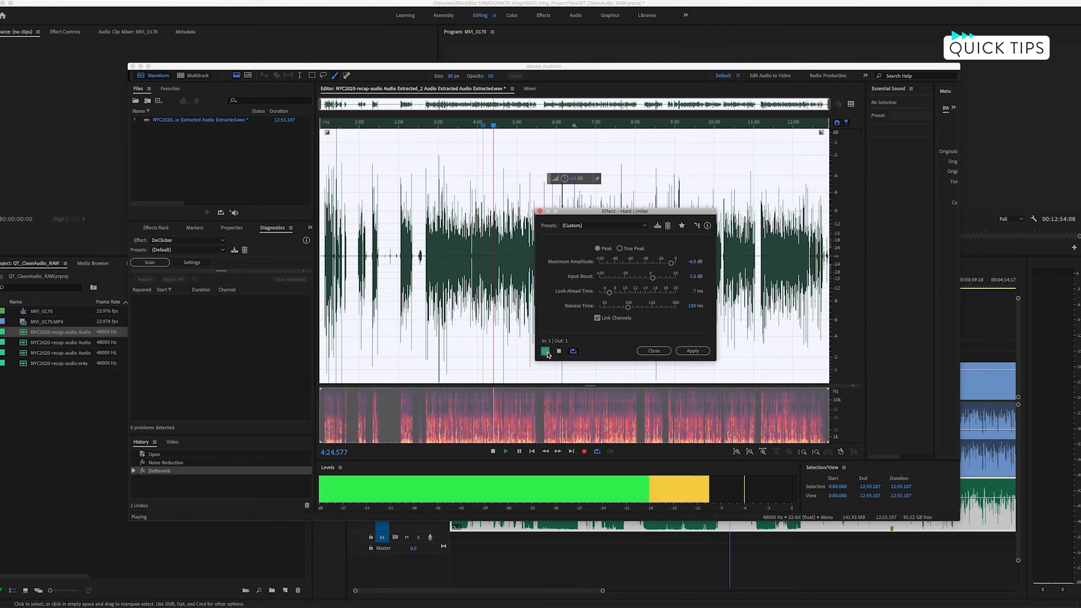
key("space")
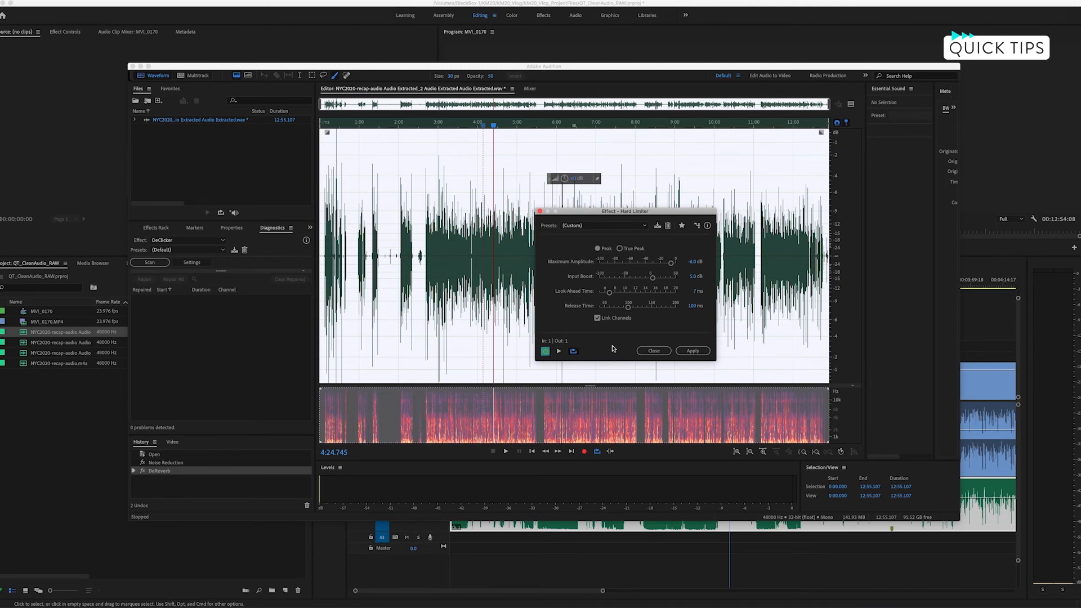
left_click(696, 351)
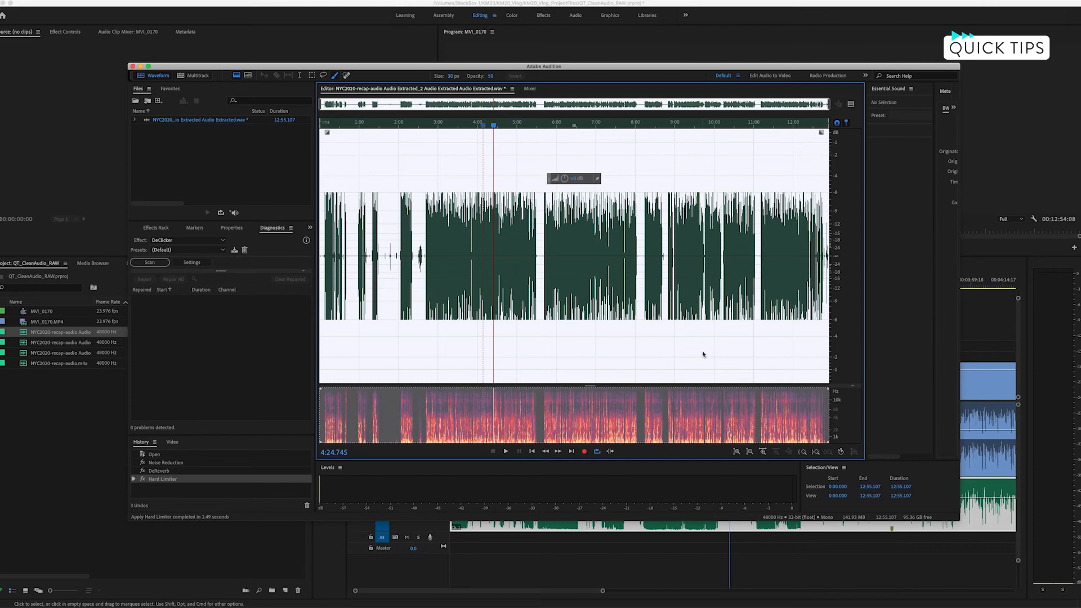
Save the cleaned audio file and close Audition to return to the Premiere Pro sequence.
key("super+s")
left_click(132, 67)
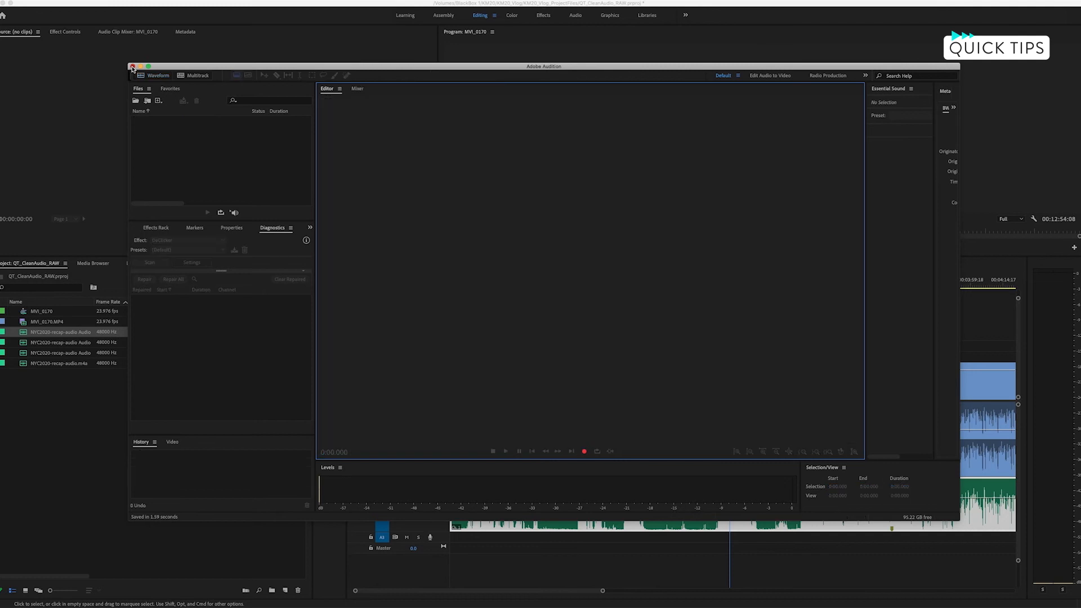
left_click(133, 67)
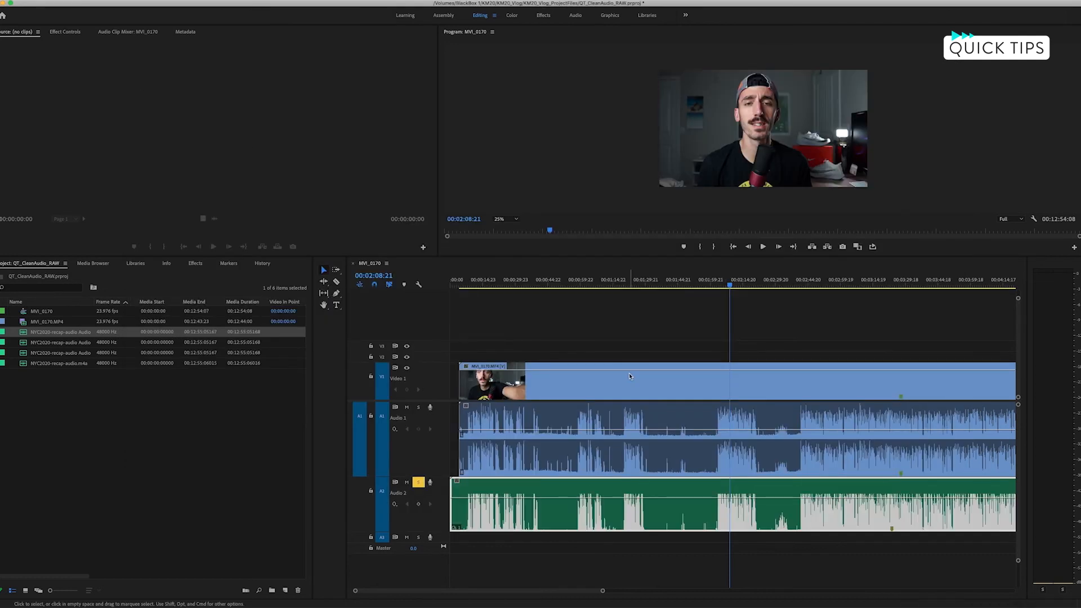
Turn off solo on Audio 2 and trim the external audio's start to line up with the video's start.
left_click(419, 482)
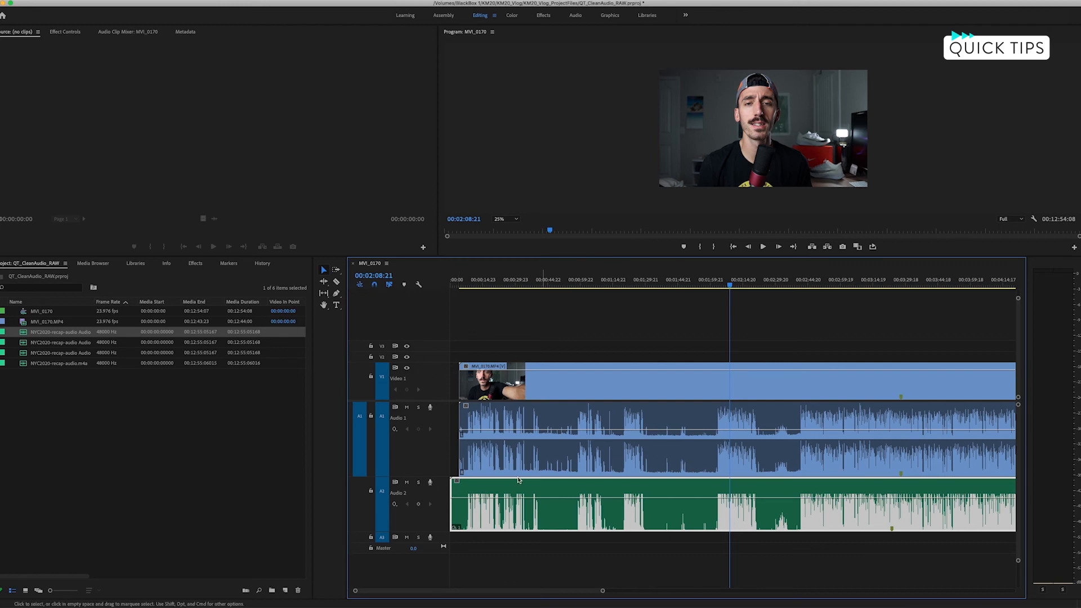
left_click_drag(453, 489, 459, 489)
Split the video, camera audio and external audio clips at about 1:57 and 2:28 in the sequence.
key("c")
left_click(704, 490)
left_click(705, 462)
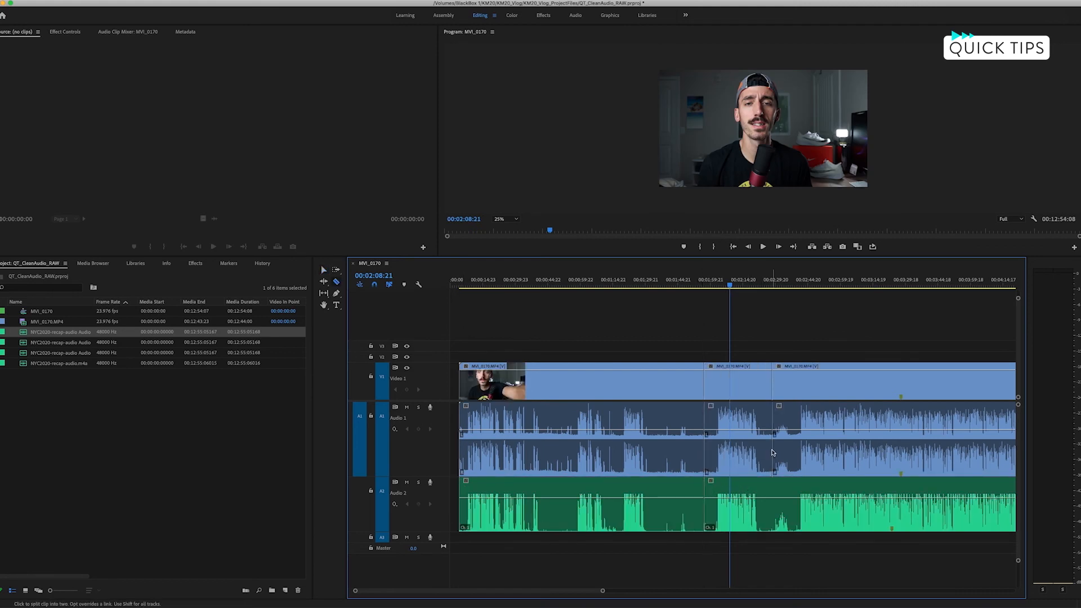
left_click(772, 450, "shift")
key("v")
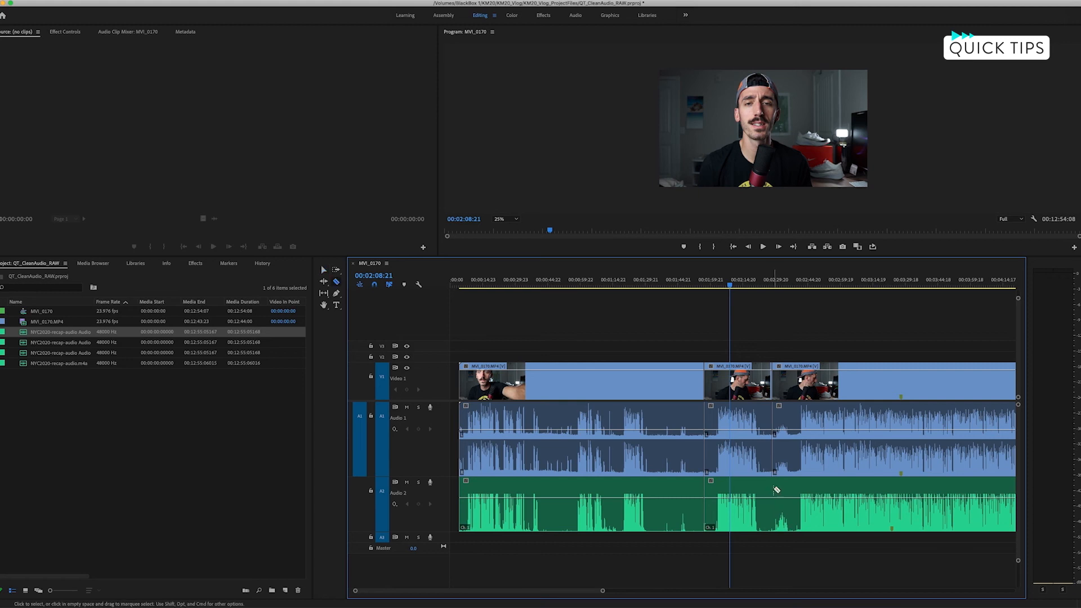
Delete the video and audio segments before and after the section from about 1:57 to 2:28.
left_click(783, 490)
key("Delete")
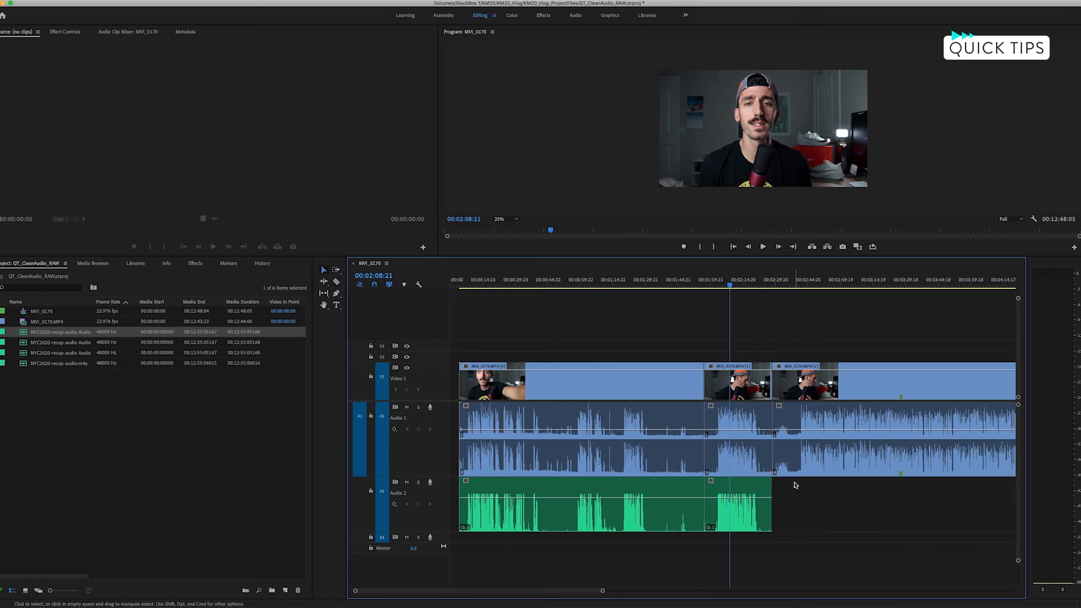
left_click(792, 416)
key("Delete")
left_click(649, 432)
key("Delete")
left_click(634, 493)
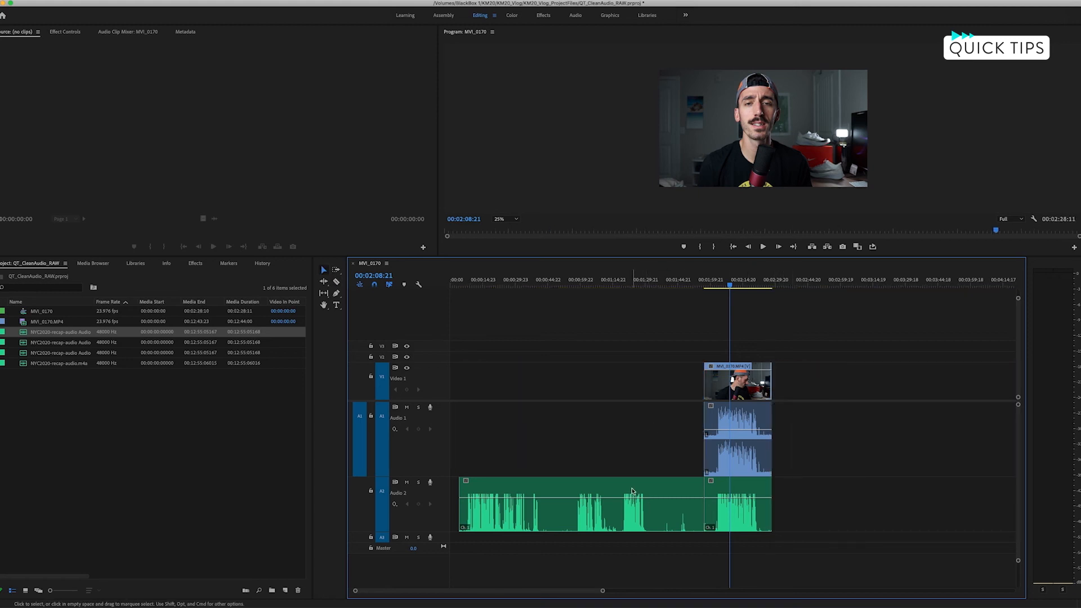
key("Delete")
Delete the remaining camera audio and move the video and external audio about 11 seconds earlier, with the audio on Audio 1.
left_click(751, 461)
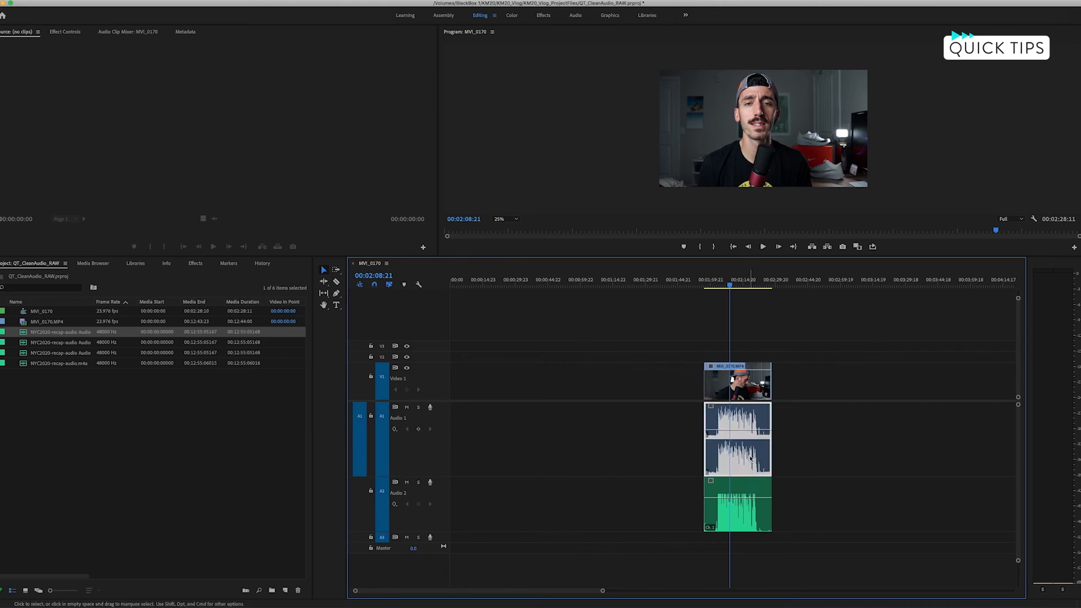
key("Delete")
left_click(746, 487)
left_click(752, 385, "shift")
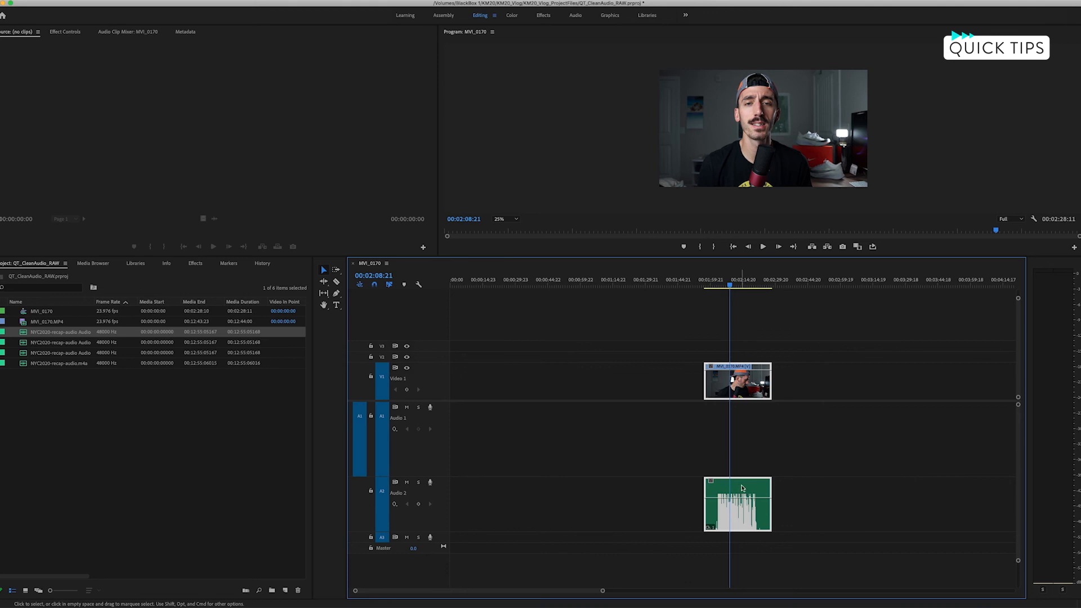
left_click_drag(745, 477, 727, 396)
Play the remaining clip from about 1:53 to check the cleaned audio against the video.
left_click(701, 284)
left_click_drag(701, 284, 698, 284)
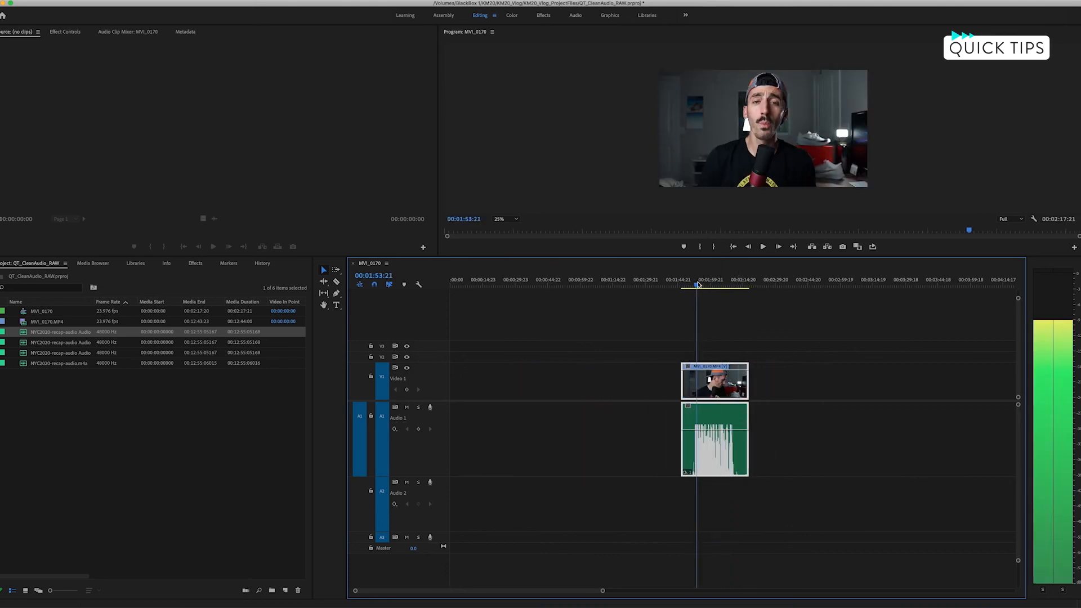
key("space")
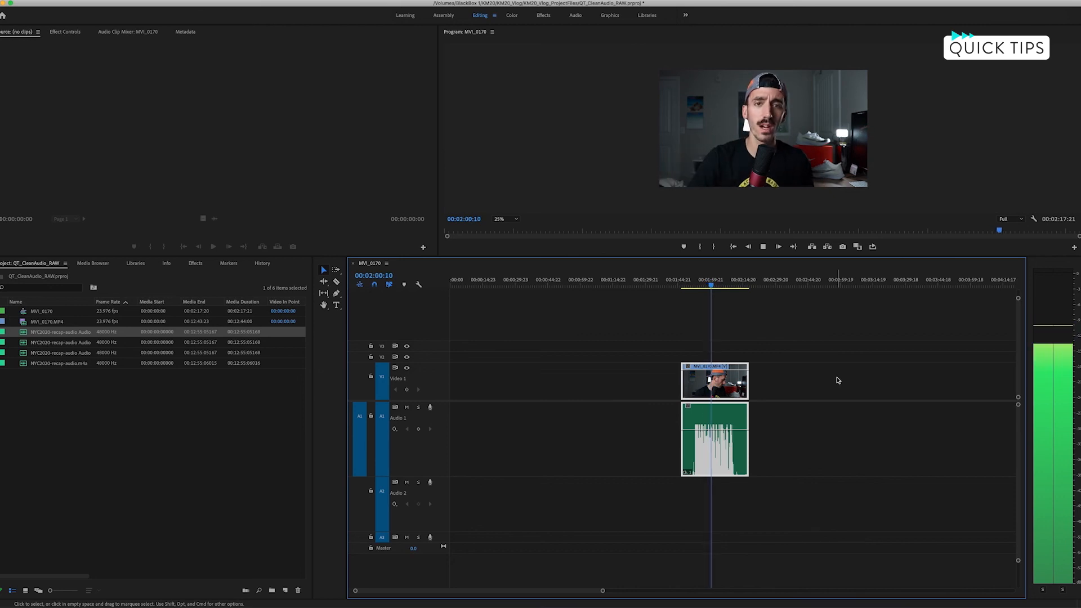
key("space")
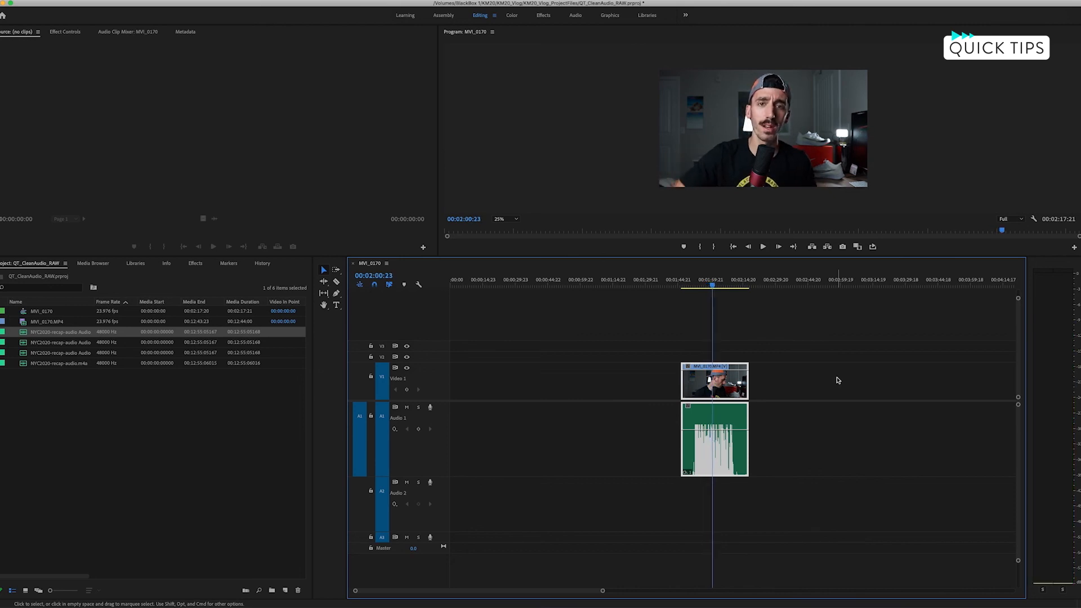